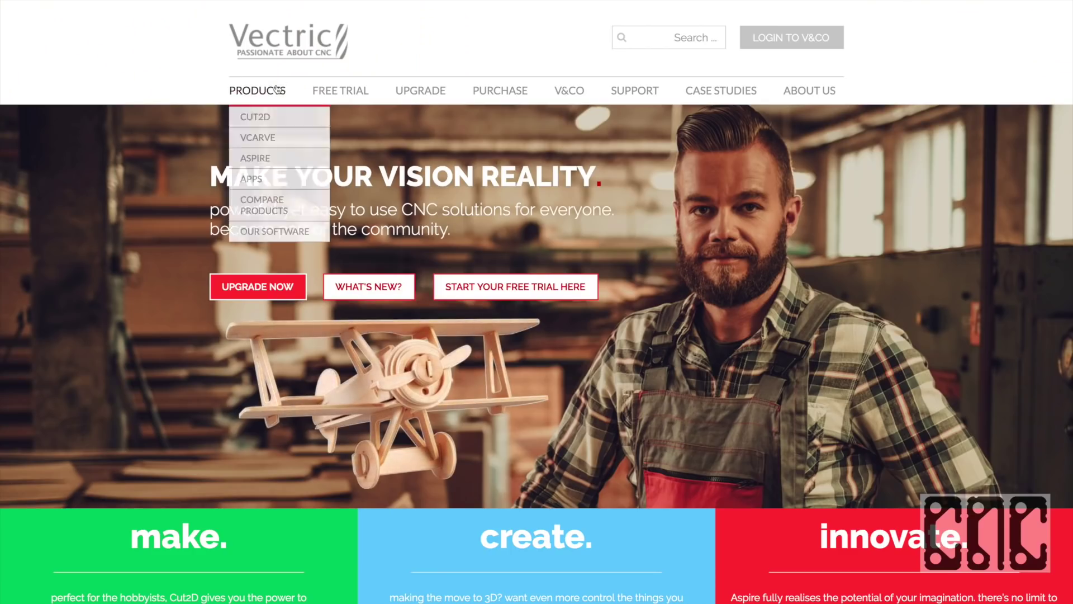
Browse the VCarve product page down to its pro edition feature list.
left_click(275, 138)
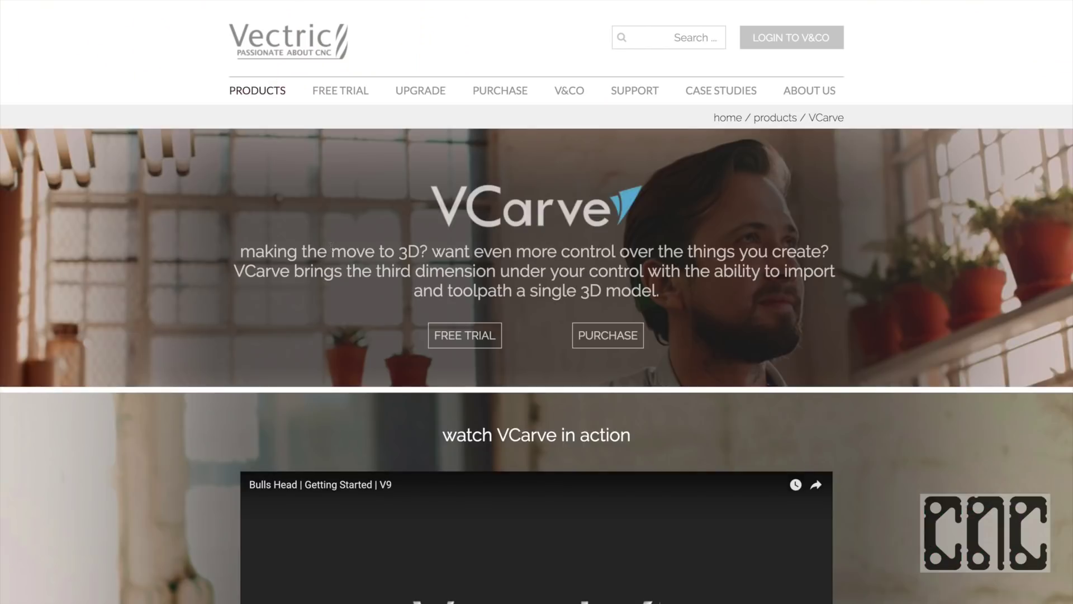
scroll(331, 247, "down", 15)
scroll(330, 247, "down", 15)
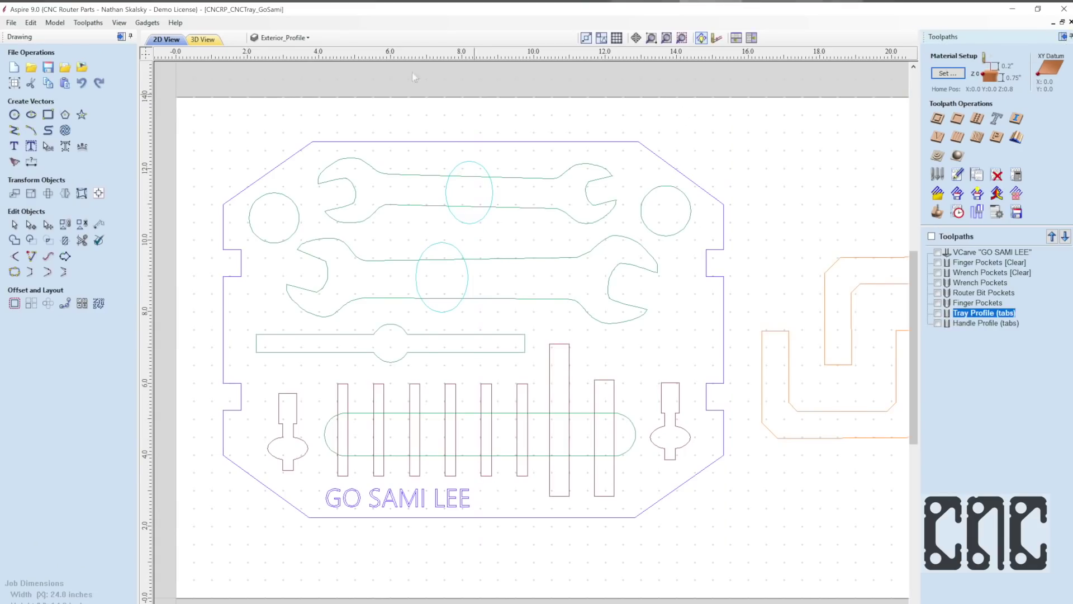
Hide the Drawing panel, simulate all toolpaths on the tool tray board, and tilt the 3D view.
left_click(130, 36)
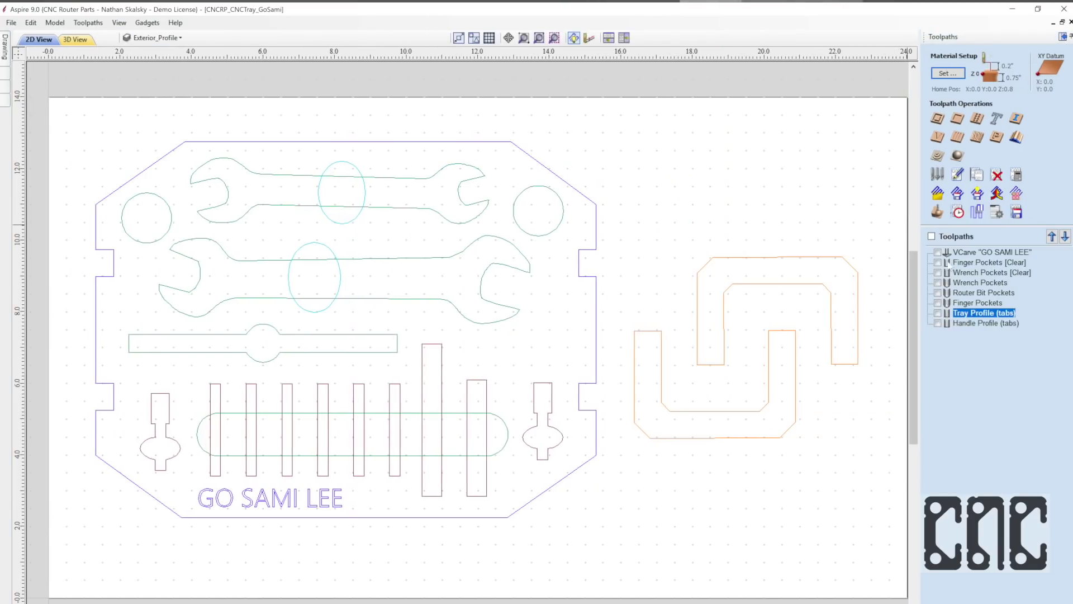
left_click(938, 212)
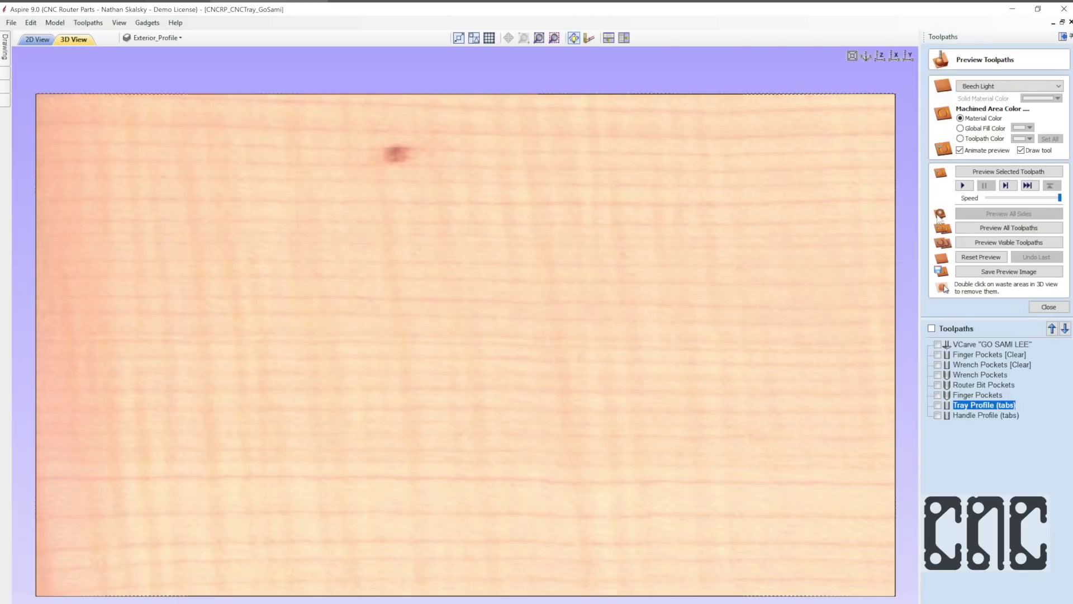
left_click(990, 228)
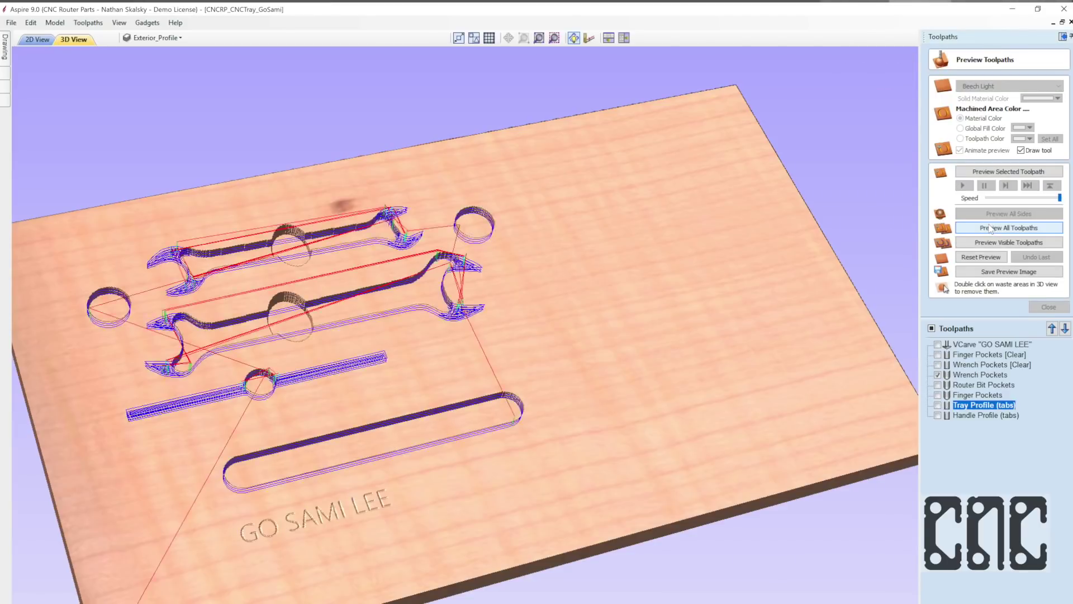
left_click_drag(693, 209, 681, 241)
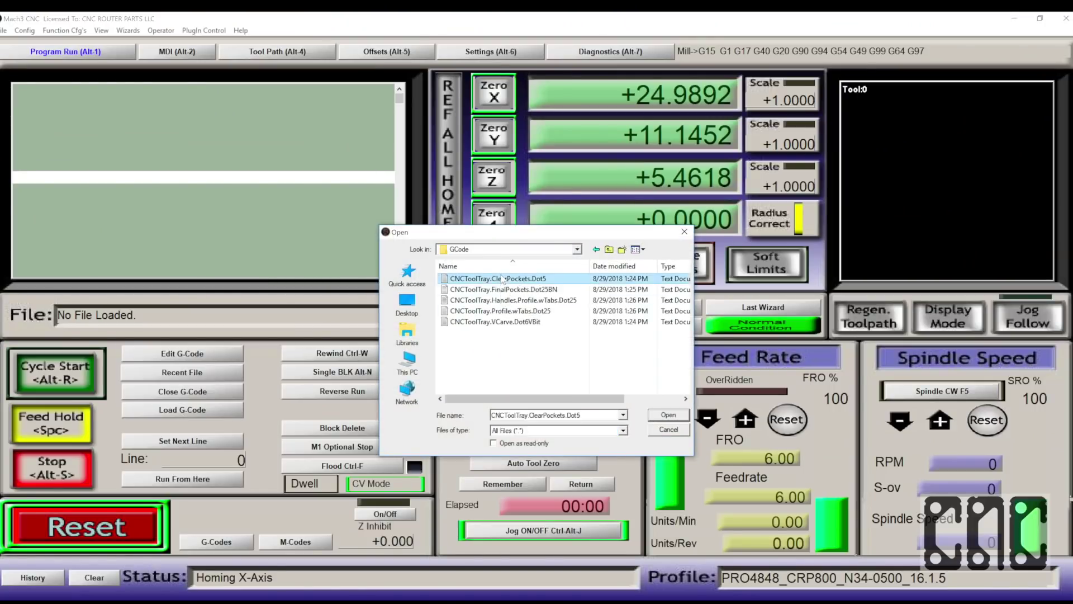
Load the CNCToolTray.ClearPockets.Dot5 G-code file from the Open dialog.
double_click(501, 279)
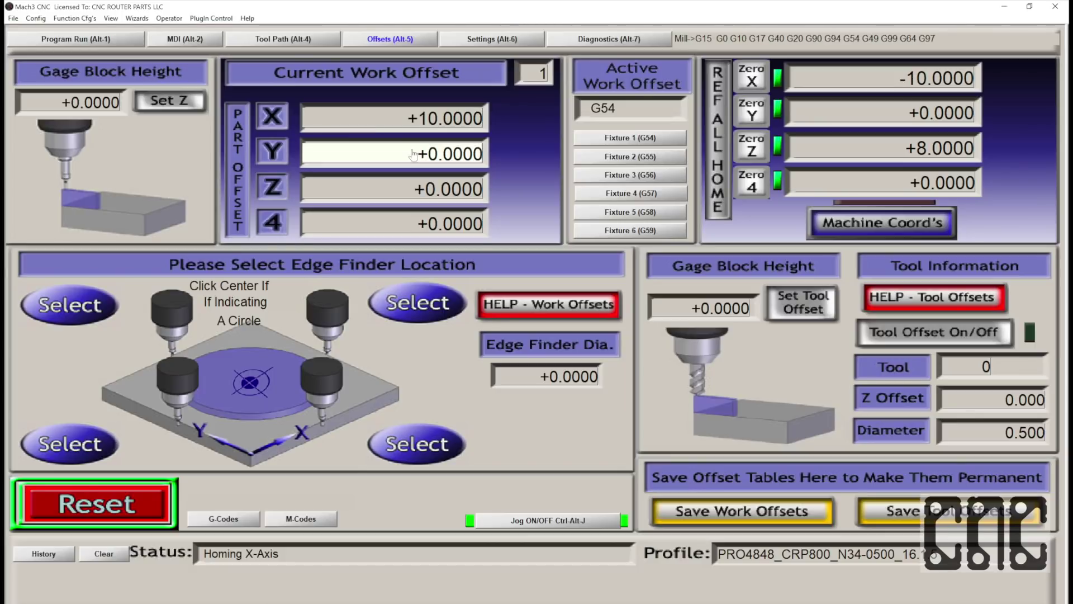
Switch to the Program Run screen (Alt-1) and start the Auto Tool Zero routine.
key("alt+1")
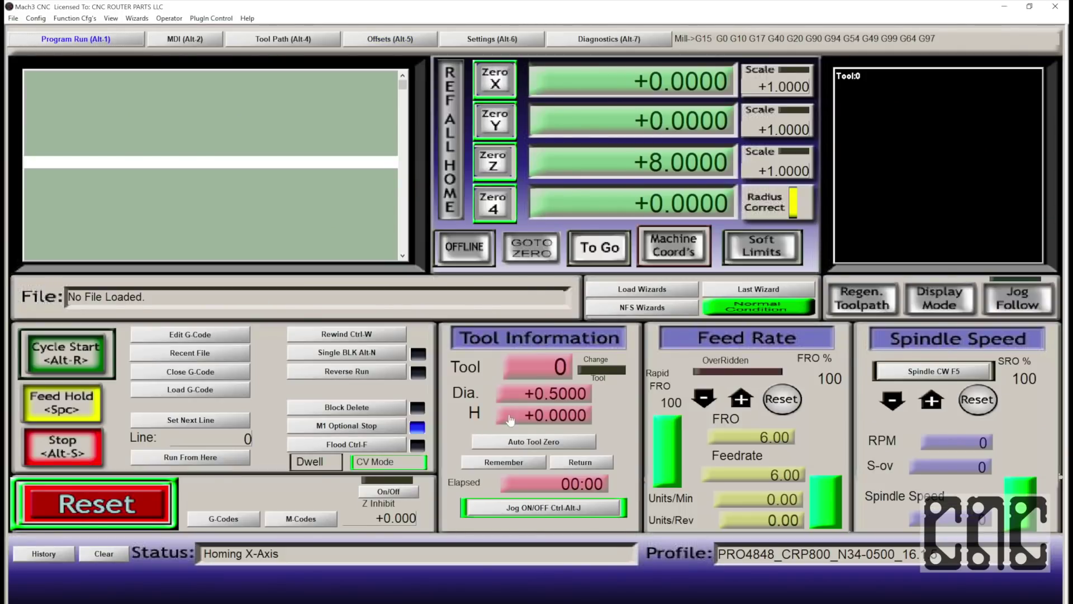
left_click(513, 442)
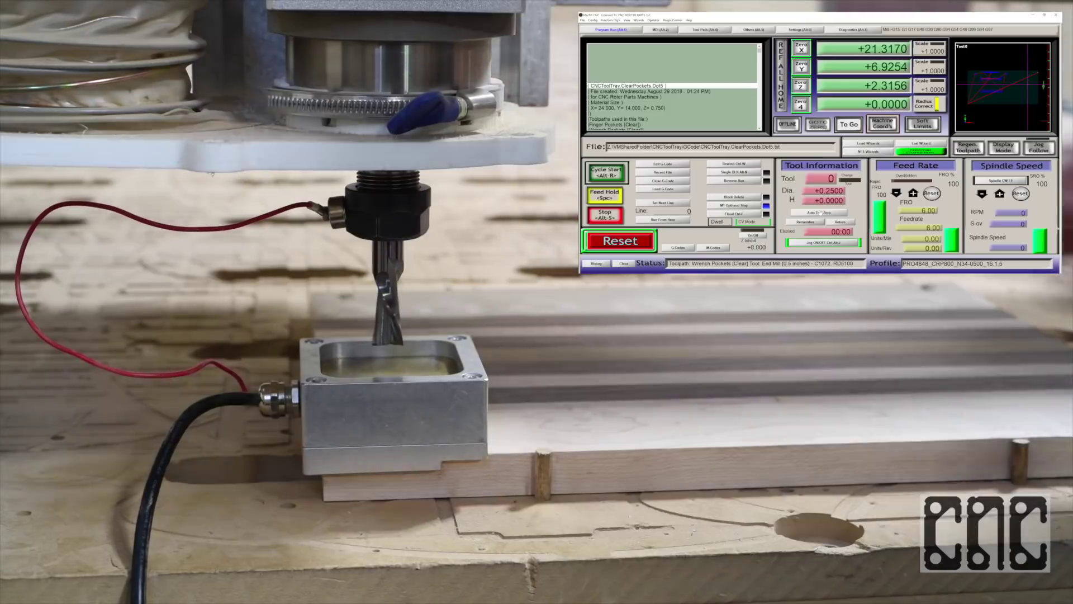
Probe the bit against the touch plate, zeroing the Z axis at +1.5000.
left_click(820, 212)
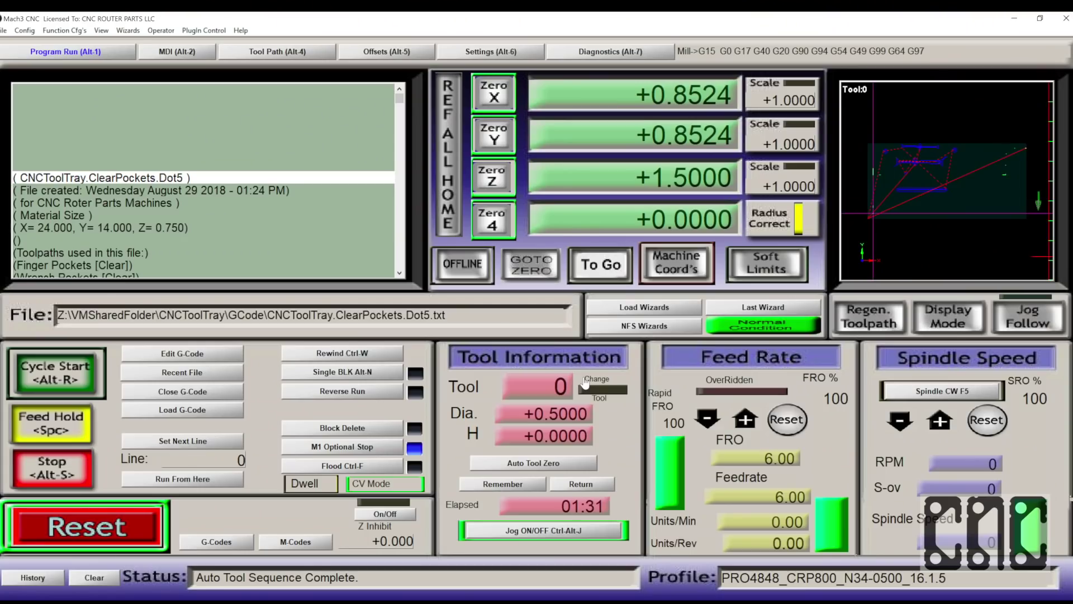
Check the work offsets, then start the ClearPockets.Dot5 program from Program Run with Alt-R.
left_click(410, 57)
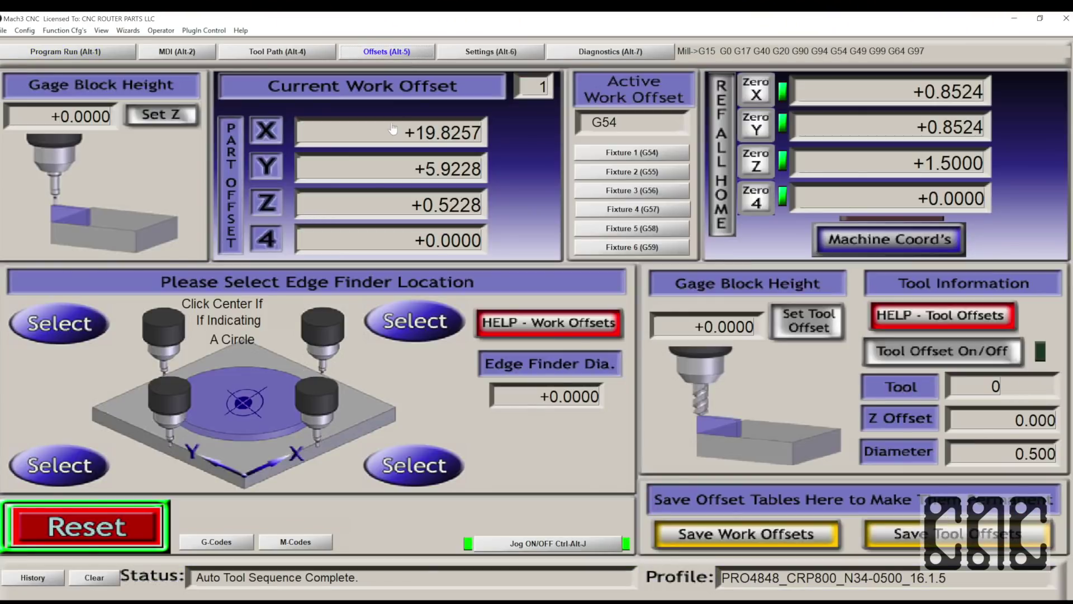
left_click(84, 56)
key("alt+r")
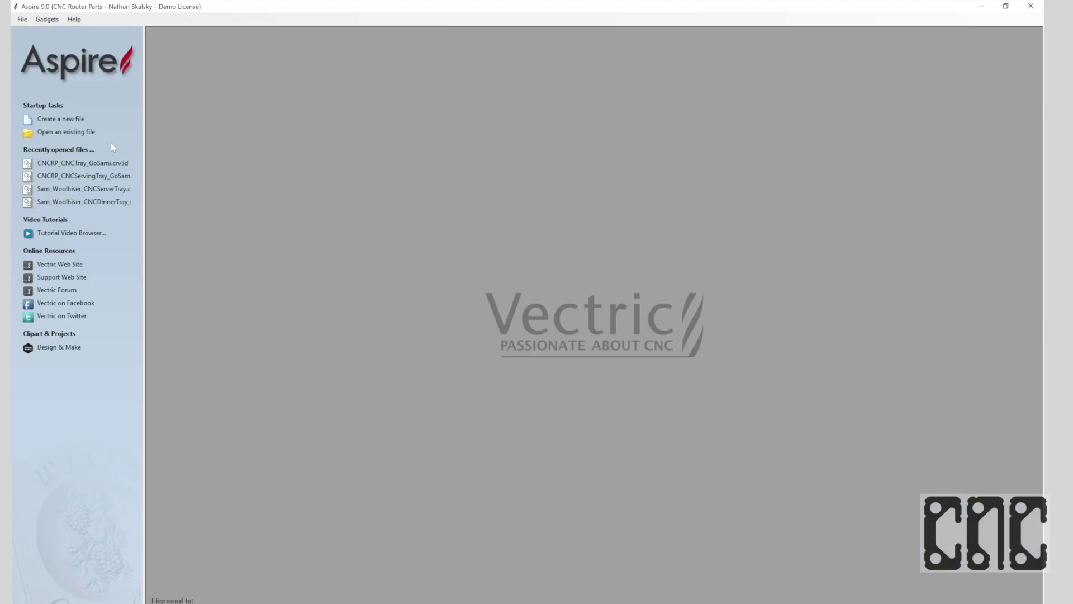
Open CNCRP_CNCTray_GoSami, pin the Toolpaths panel, hide Drawing, and show the 3D toolpath preview.
left_click(90, 133)
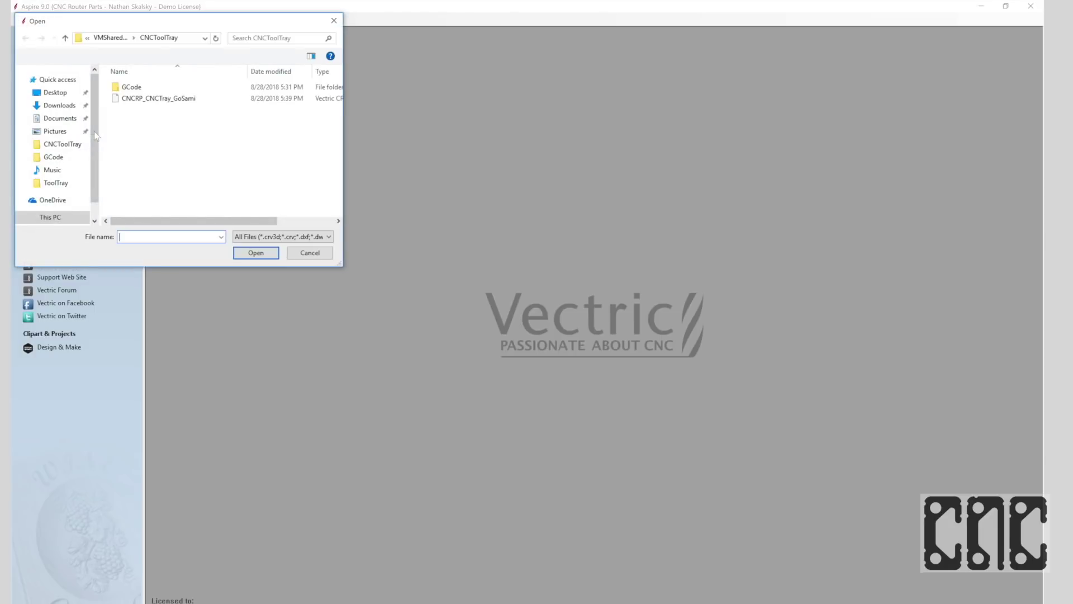
double_click(142, 100)
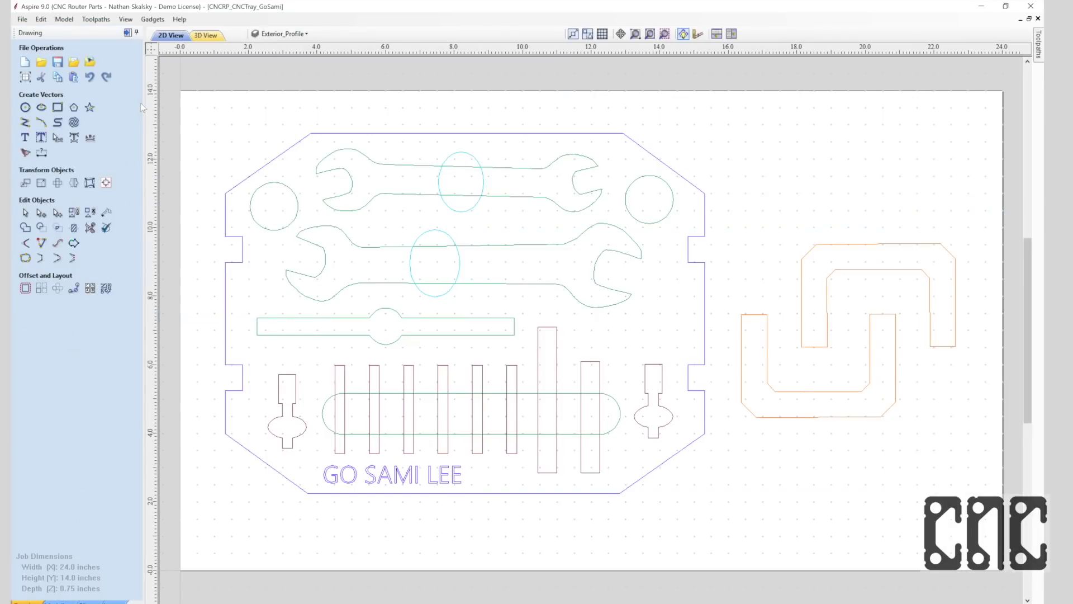
mouse_move(1038, 56)
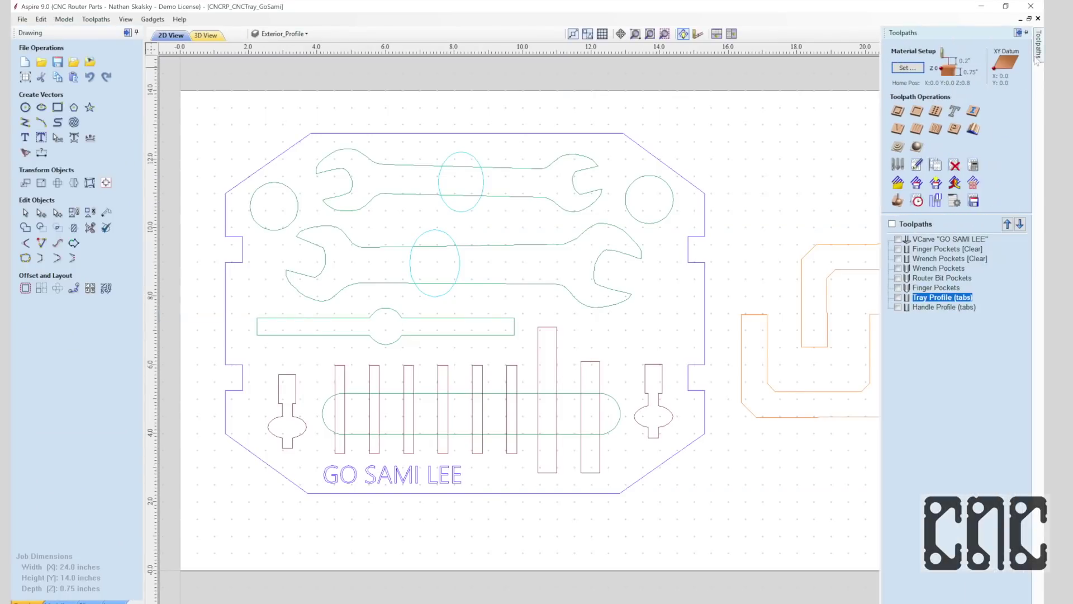
left_click(1027, 33)
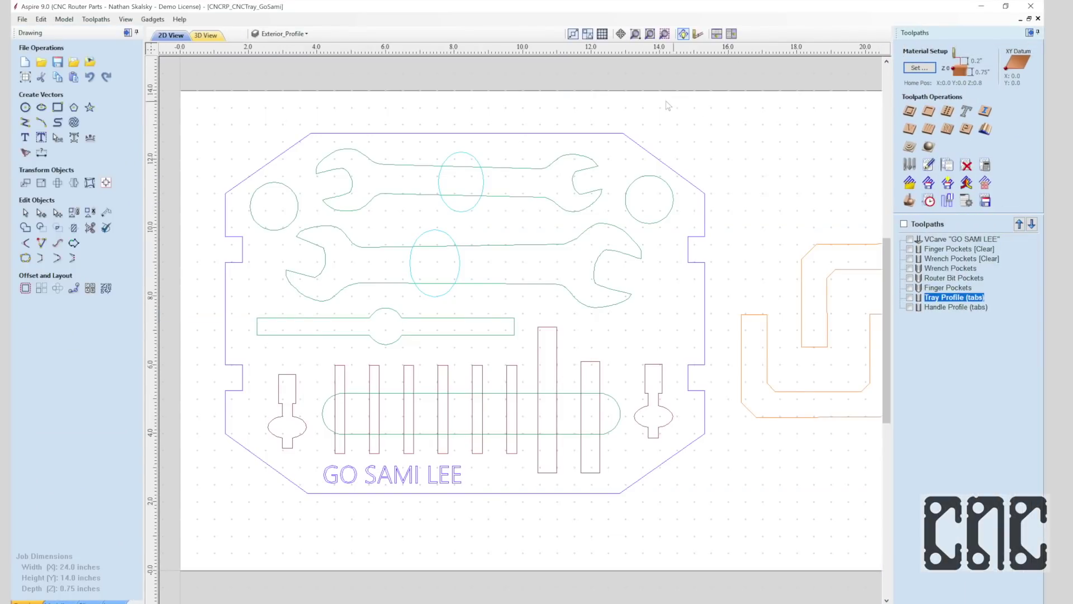
left_click(129, 32)
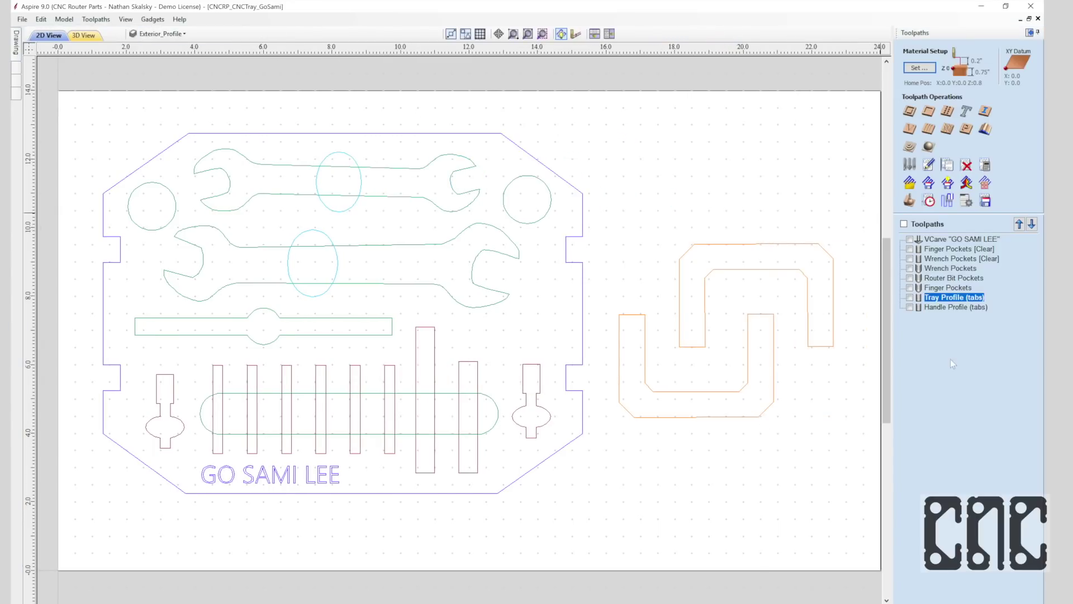
left_click(909, 201)
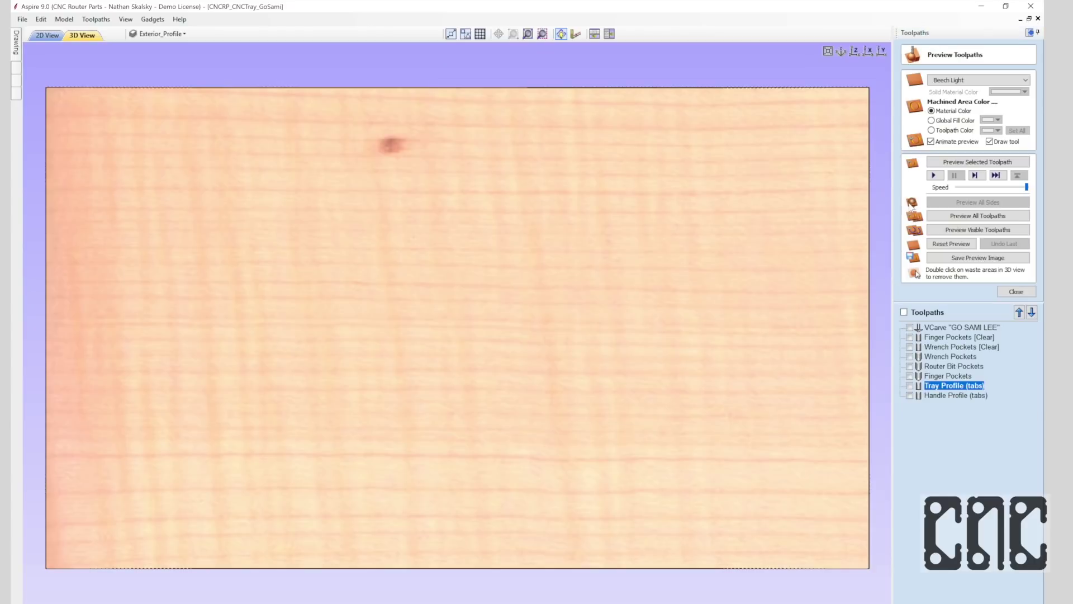
left_click(846, 52)
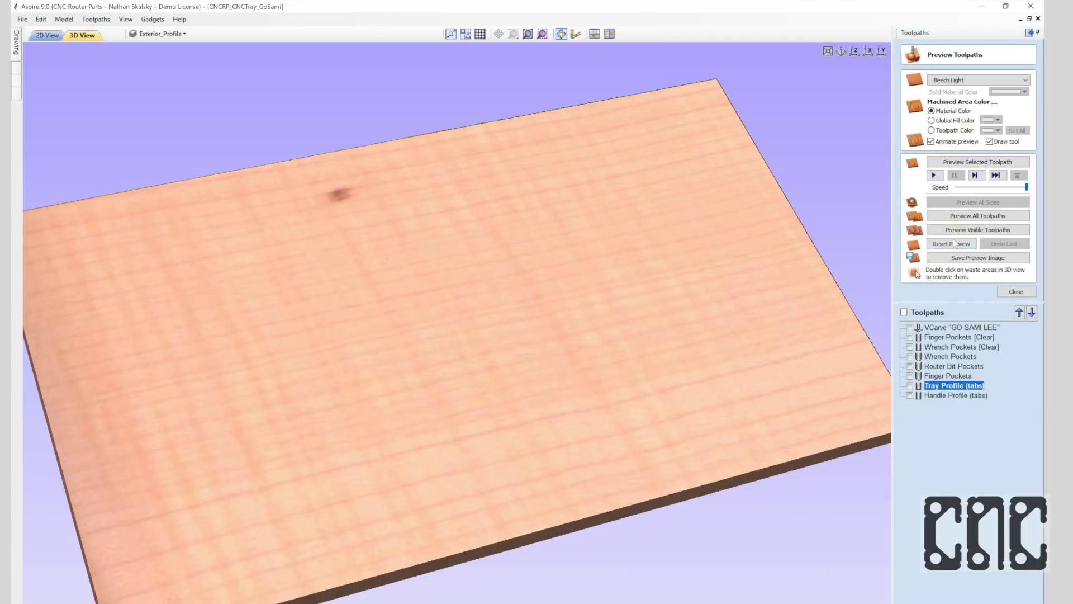
left_click(960, 217)
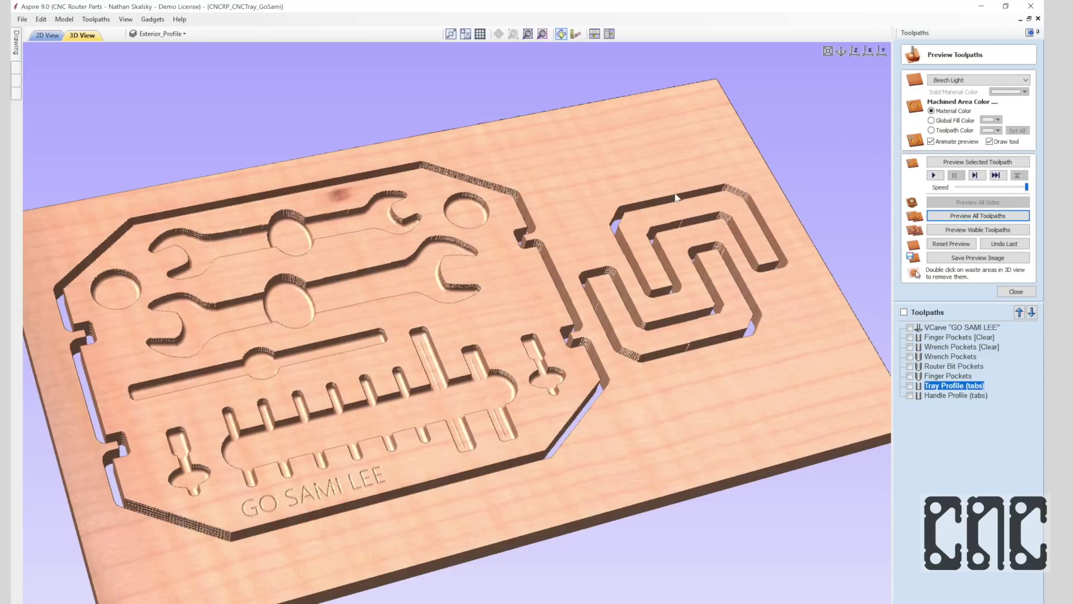
left_click_drag(676, 196, 663, 229)
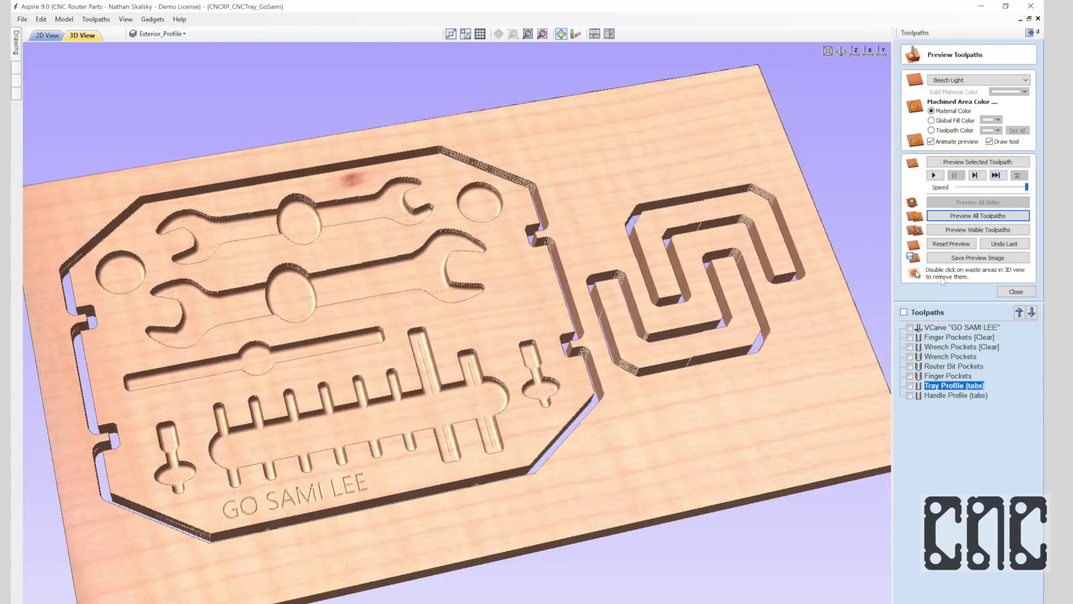
Preview the Tray Profile toolpath and remove the waste board to leave the pieces freestanding.
double_click(954, 387)
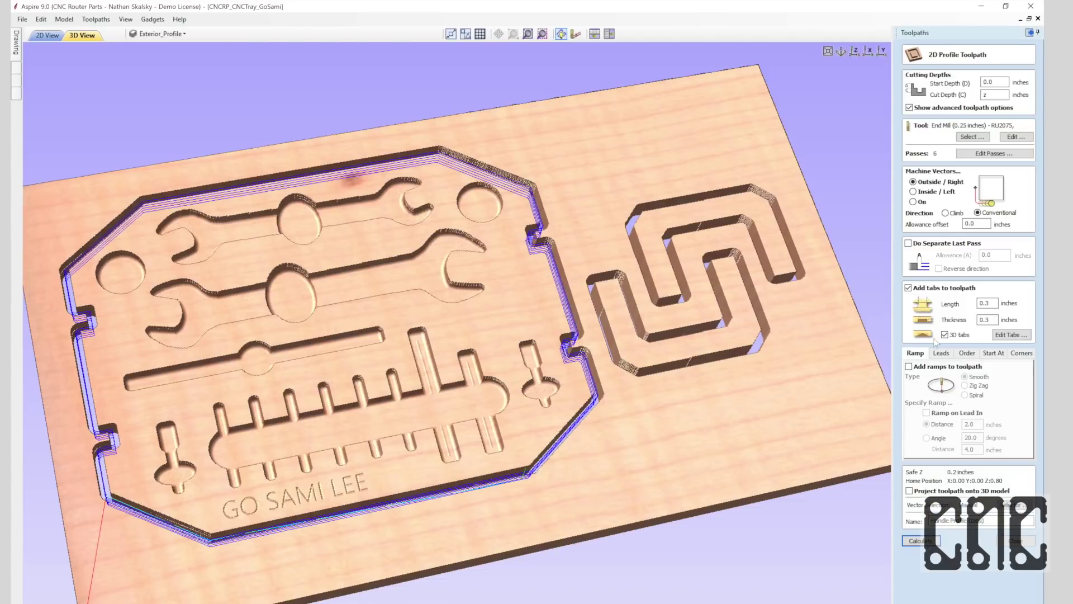
left_click(921, 541)
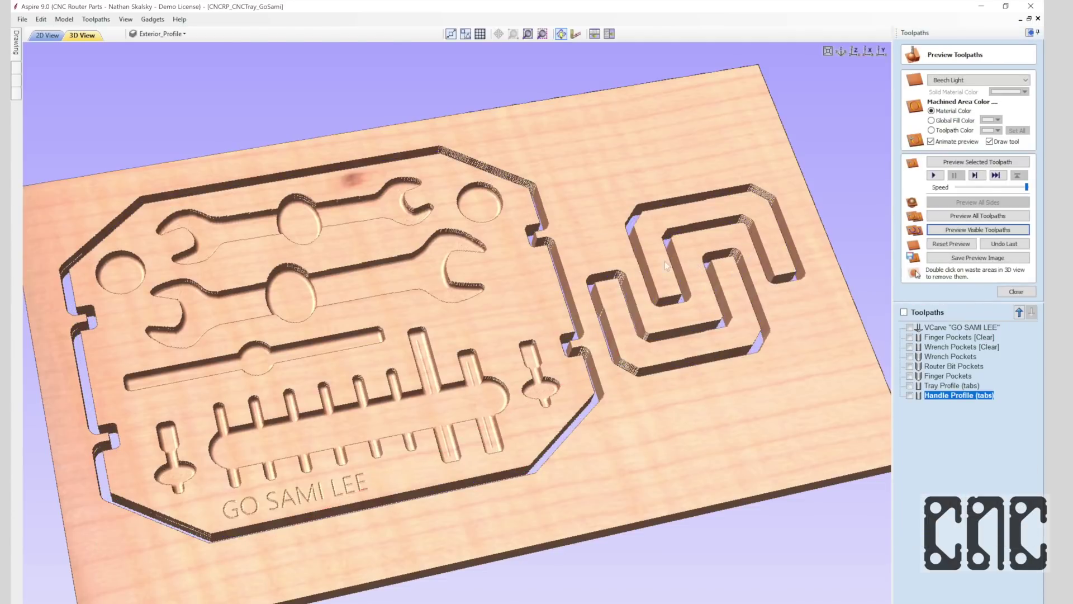
left_click_drag(666, 260, 675, 294)
double_click(675, 294)
left_click_drag(607, 192, 425, 317)
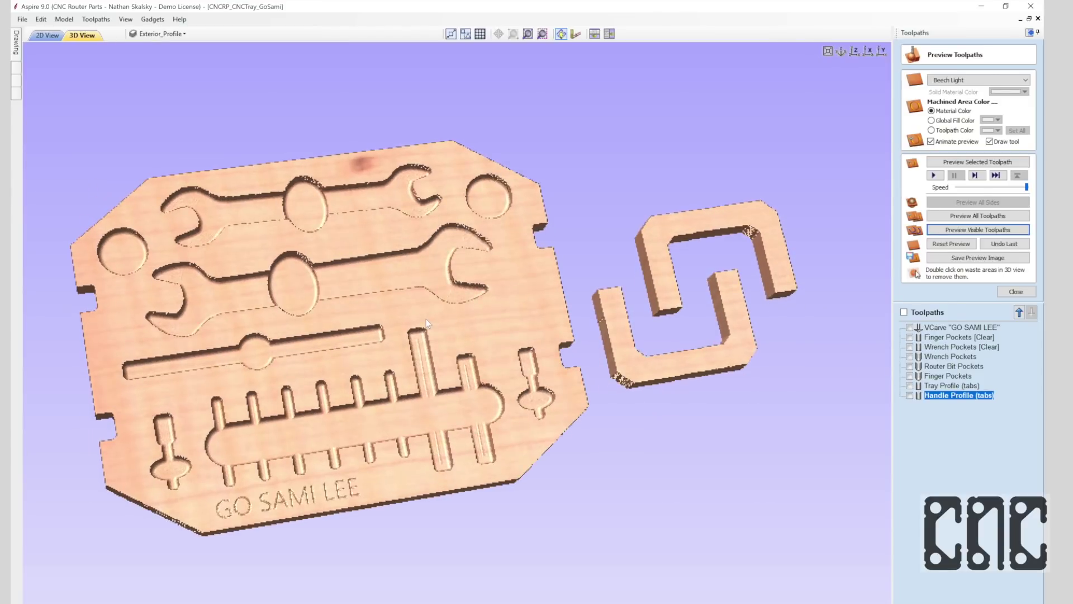
Inspect the Handle Profile toolpath from top and tilted views, ending on a fitted top view.
left_click(867, 49)
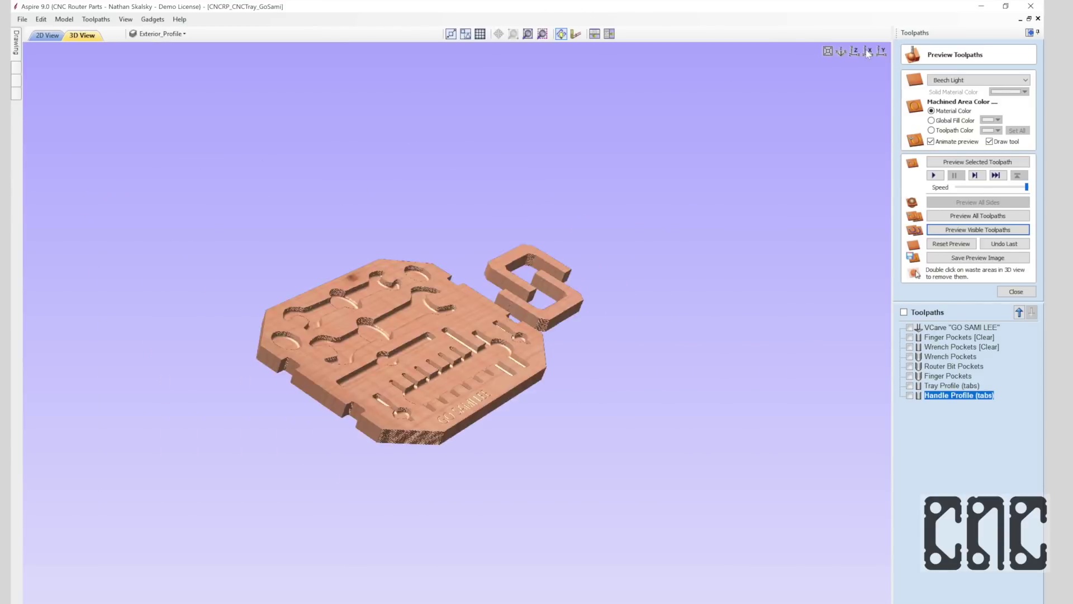
left_click(854, 50)
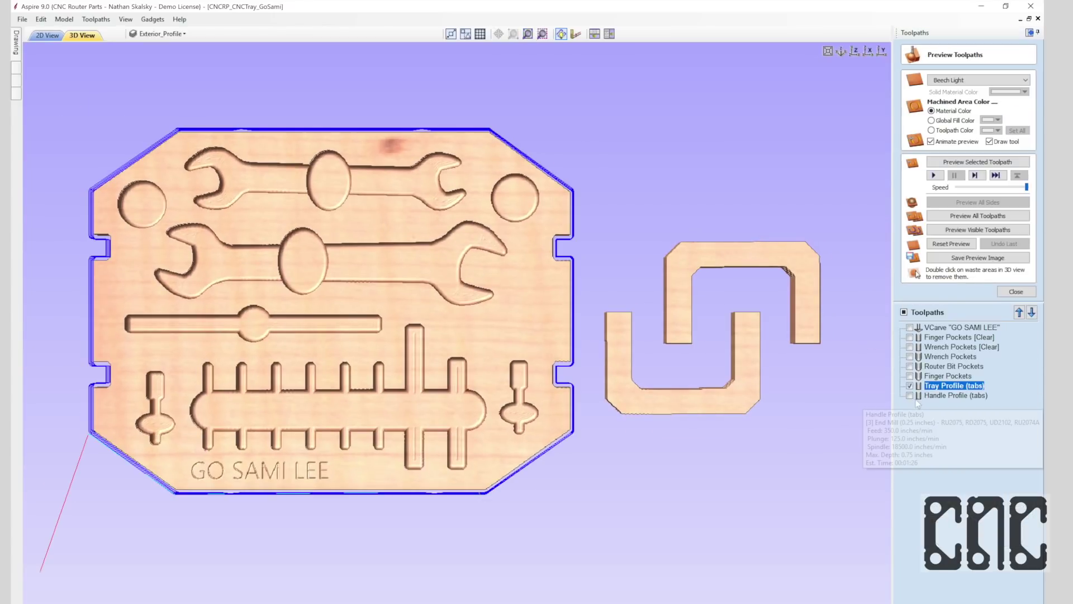
double_click(960, 394)
left_click_drag(724, 433, 671, 280)
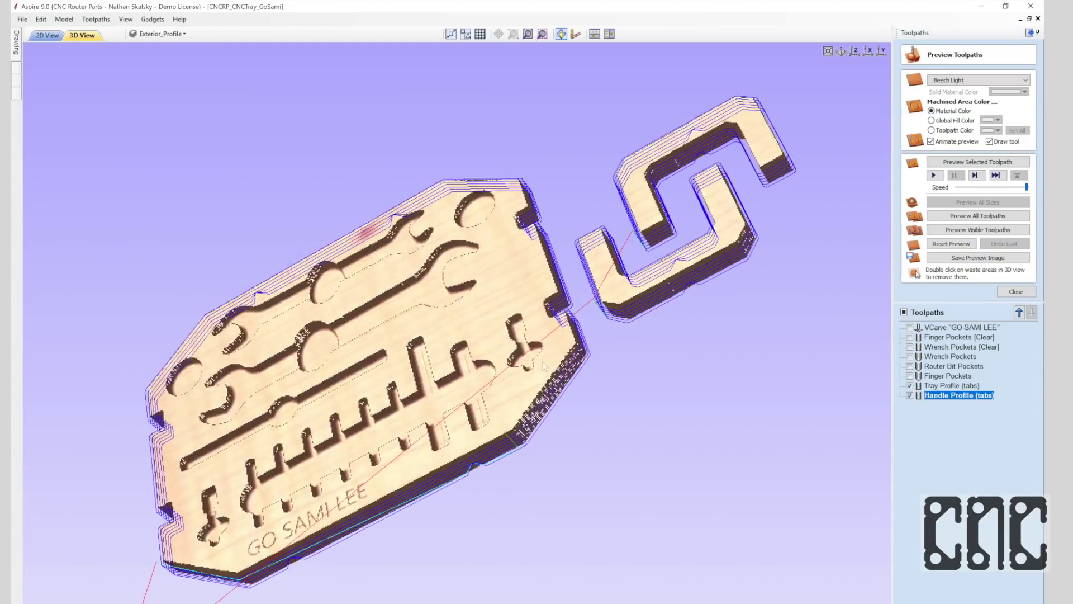
scroll(642, 173, "up", 3)
key("1")
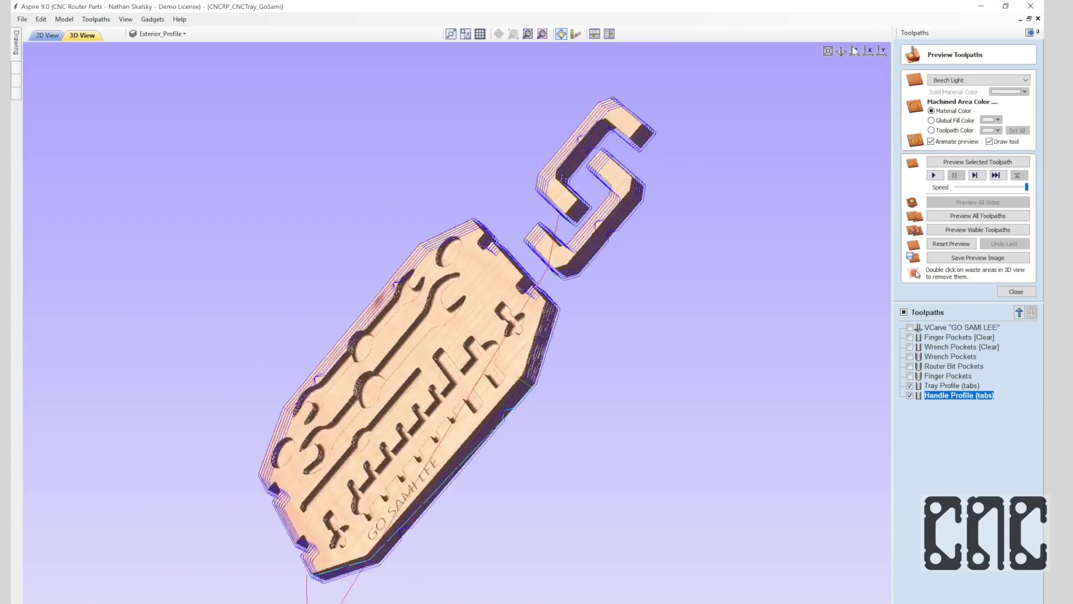
Close the preview and review Material Setup: 0.75-inch thickness, origin moved to the top-left corner.
left_click(1017, 291)
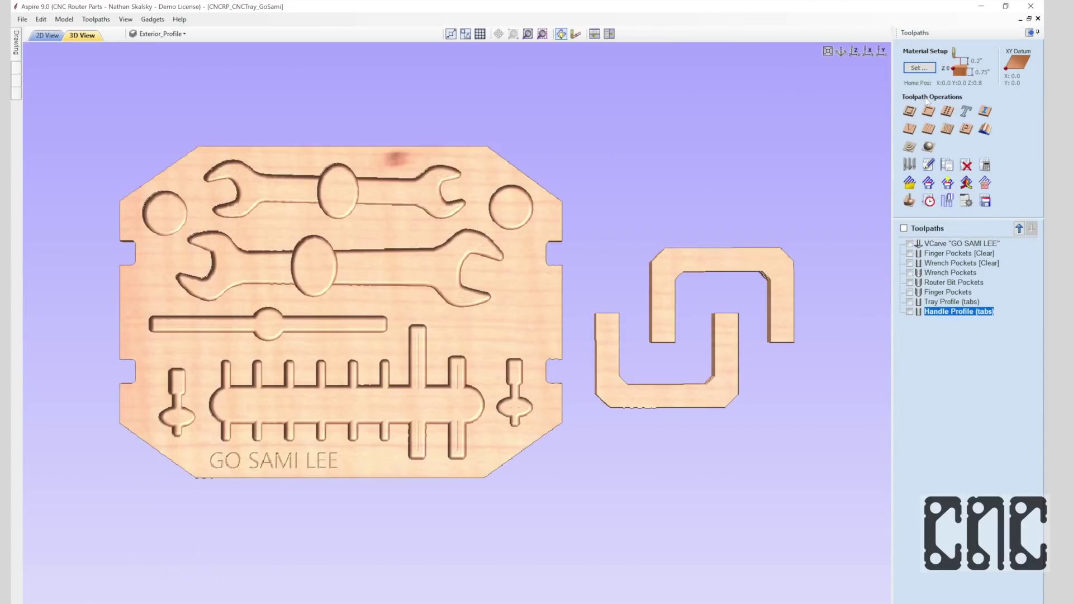
left_click(926, 69)
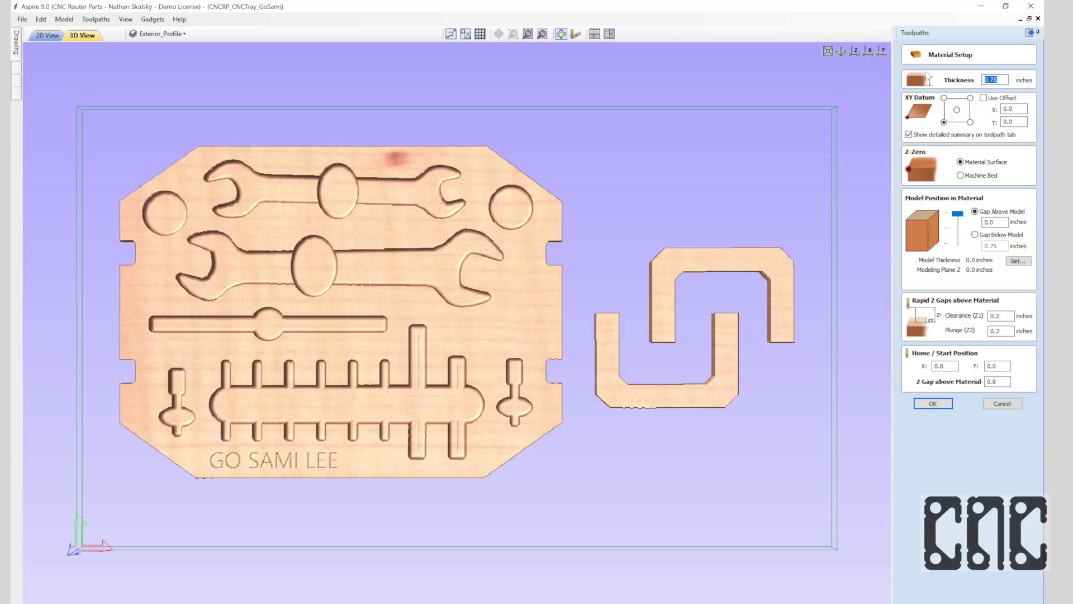
left_click(843, 51)
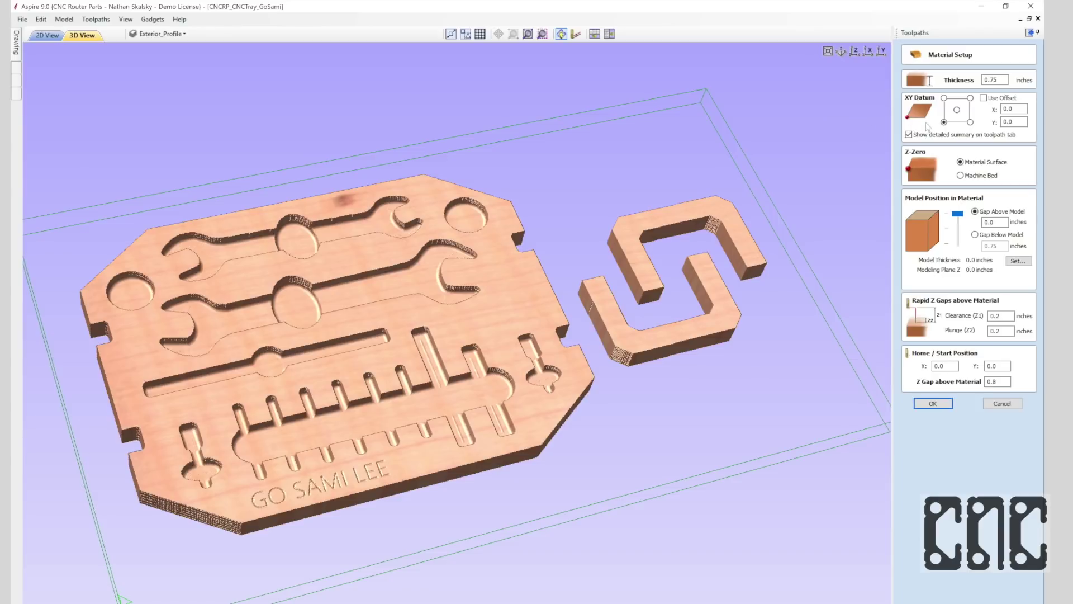
left_click(999, 77)
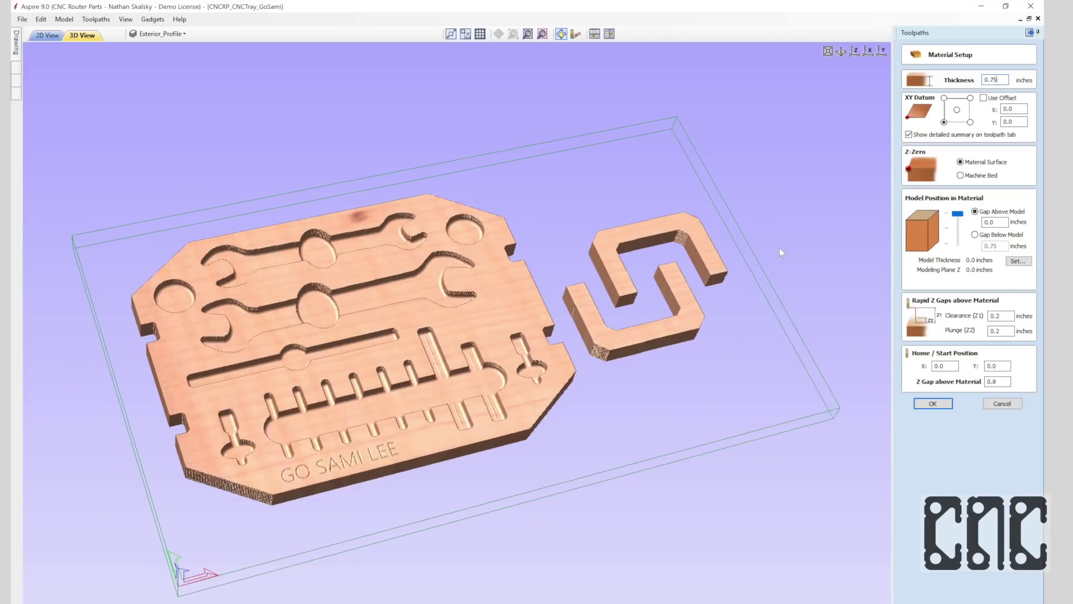
left_click(944, 98)
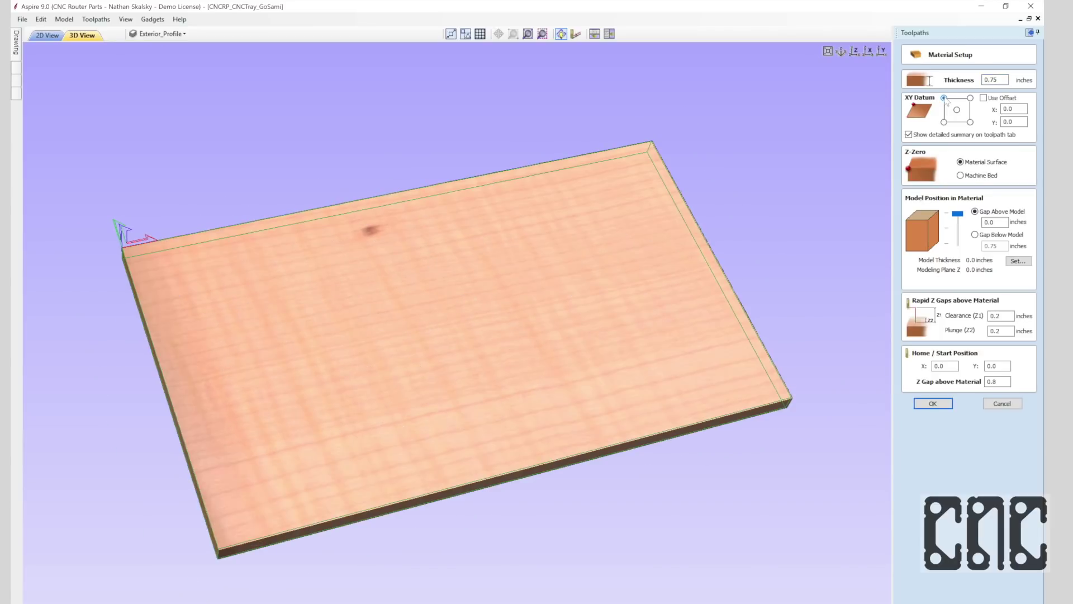
Try the top-right and bottom-right datum corners and Machine Bed Z zero, ending at bottom-left and Material Surface.
left_click(971, 98)
left_click(971, 122)
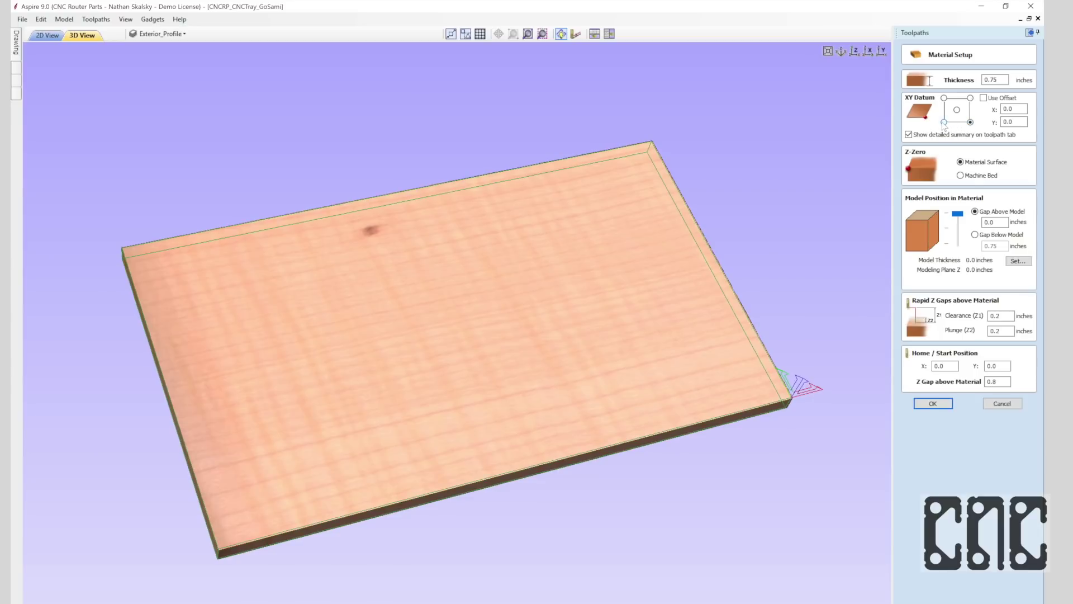
left_click(944, 122)
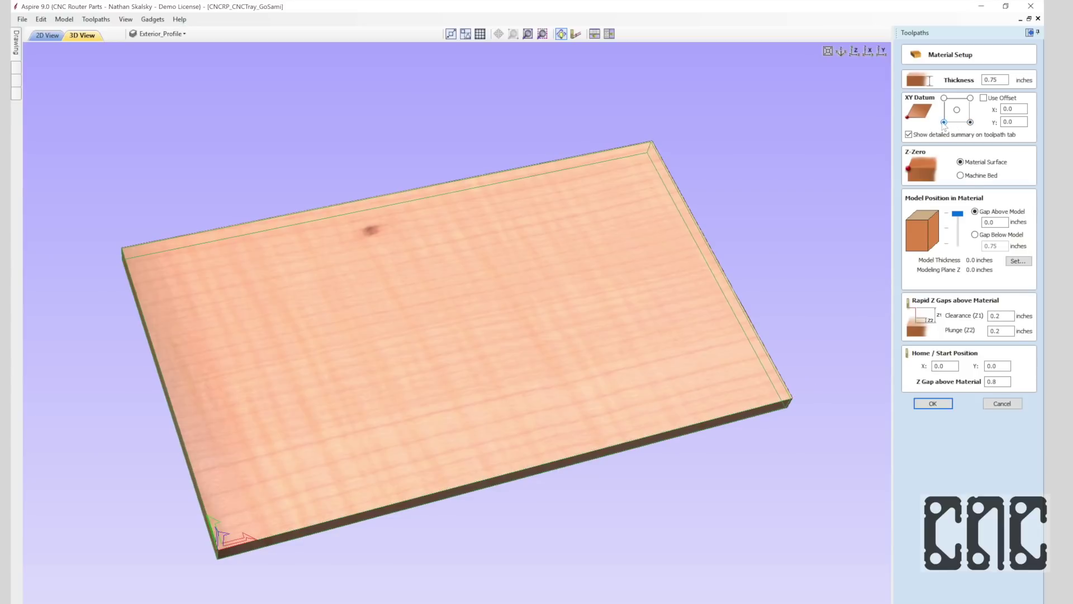
left_click(961, 176)
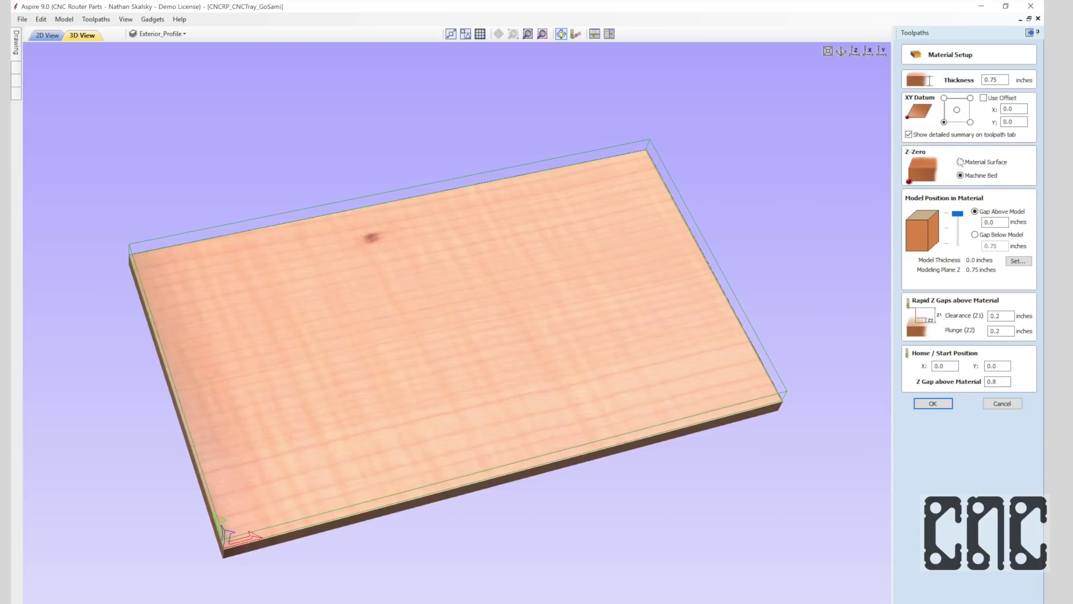
left_click(961, 162)
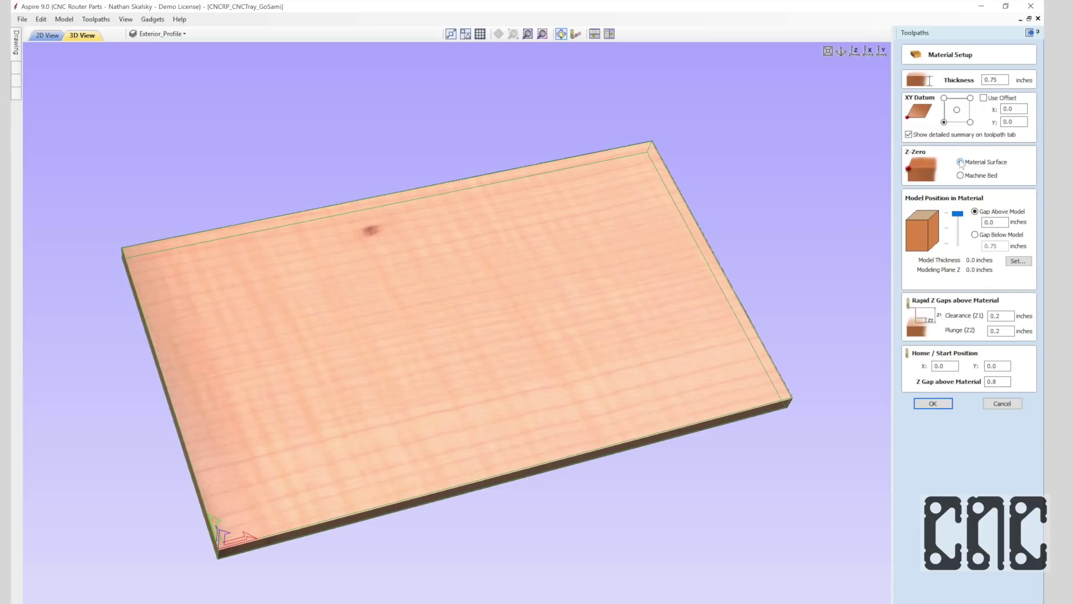
left_click_drag(619, 452, 565, 330)
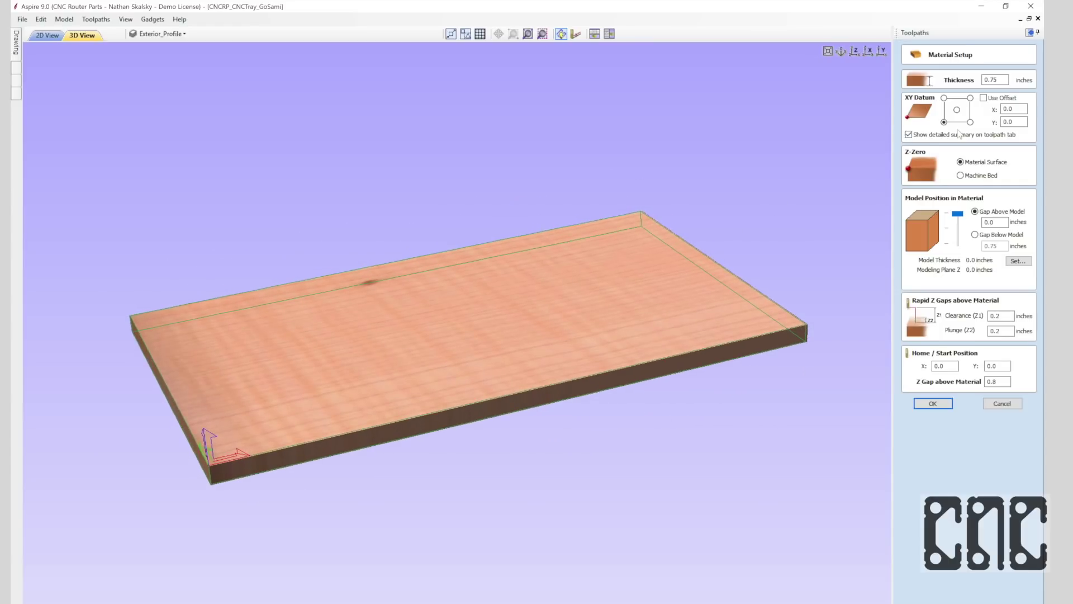
left_click(960, 176)
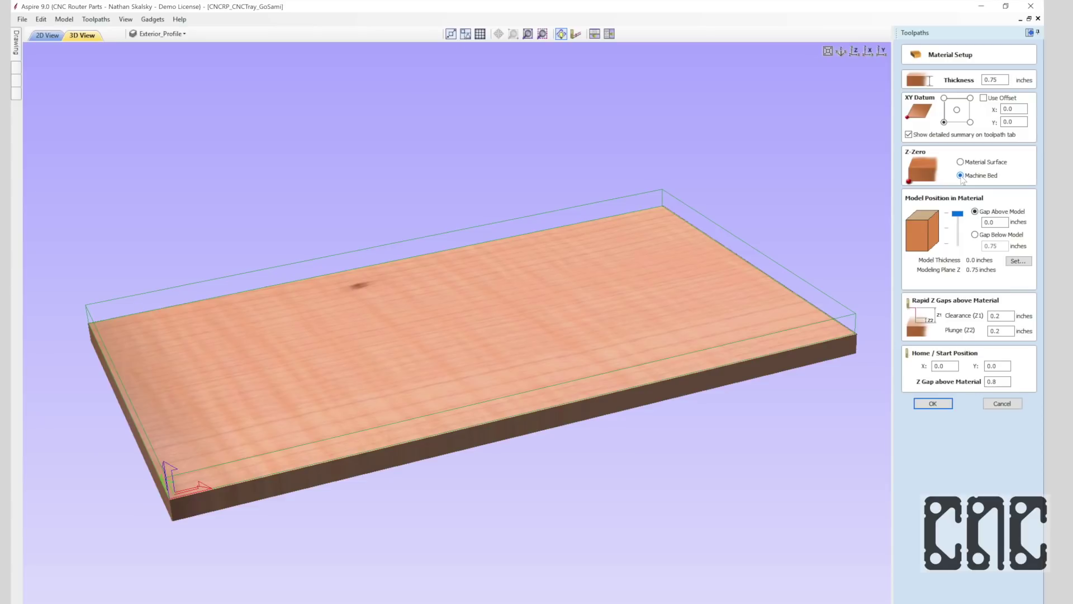
left_click(960, 162)
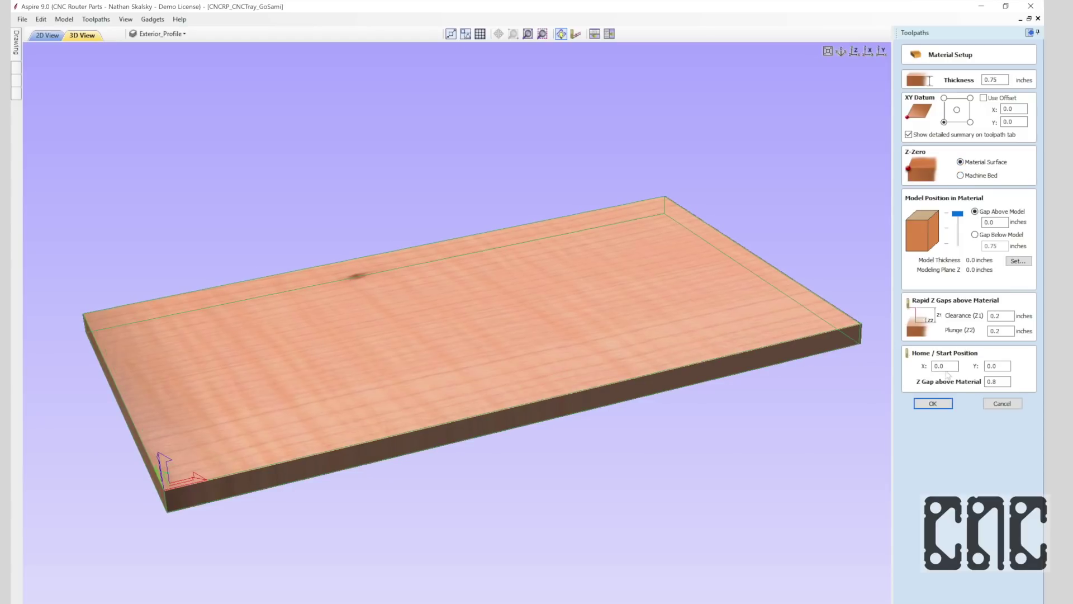
left_click(992, 366)
Apply the material setup, preview all toolpaths carving the material, and show every toolpath.
left_click(924, 403)
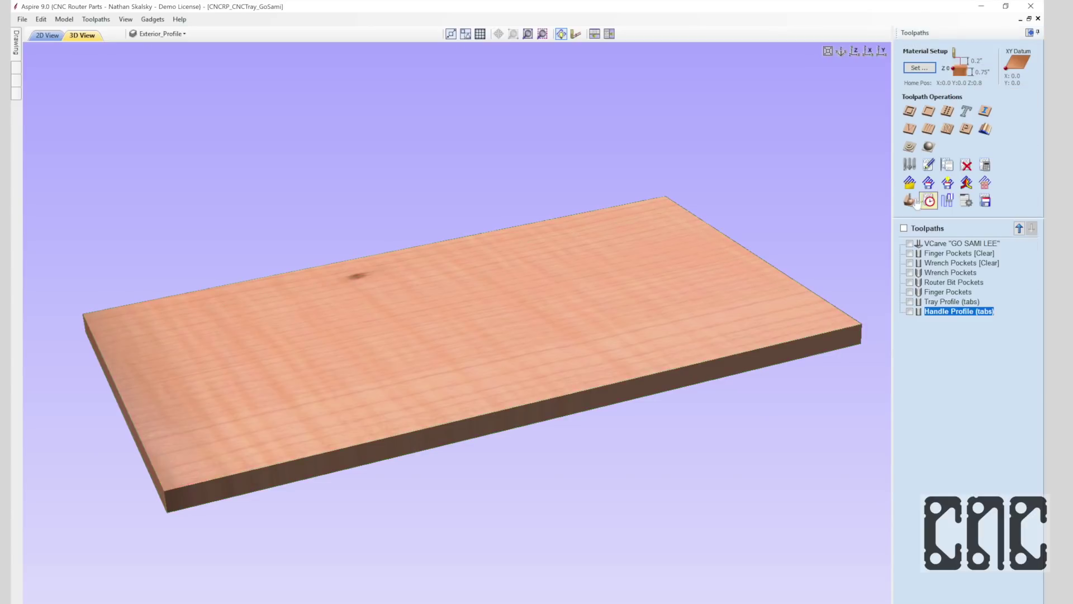
left_click(967, 217)
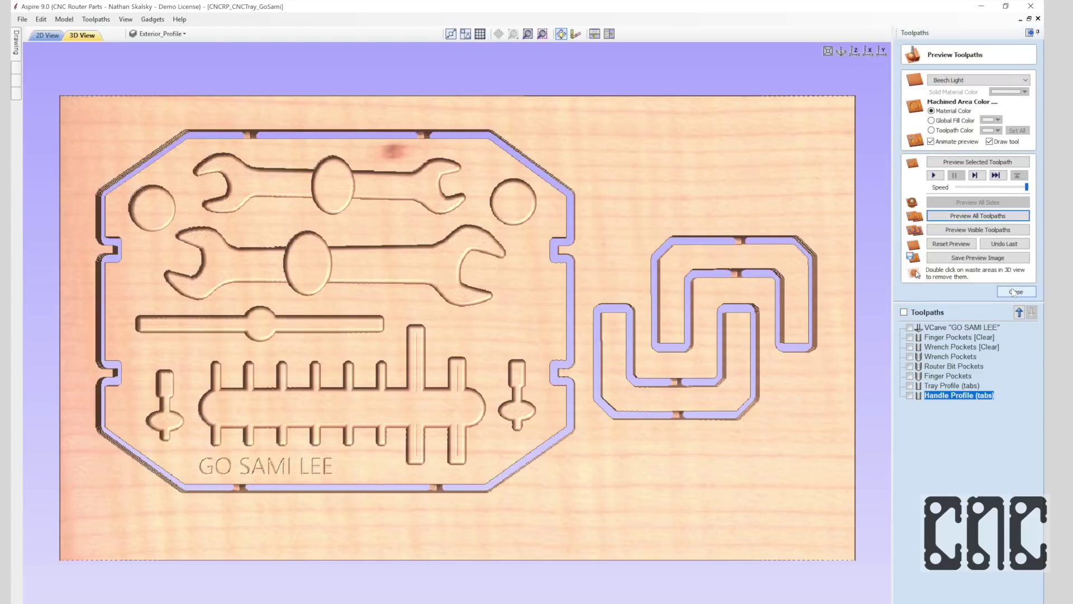
left_click(1016, 292)
left_click(904, 228)
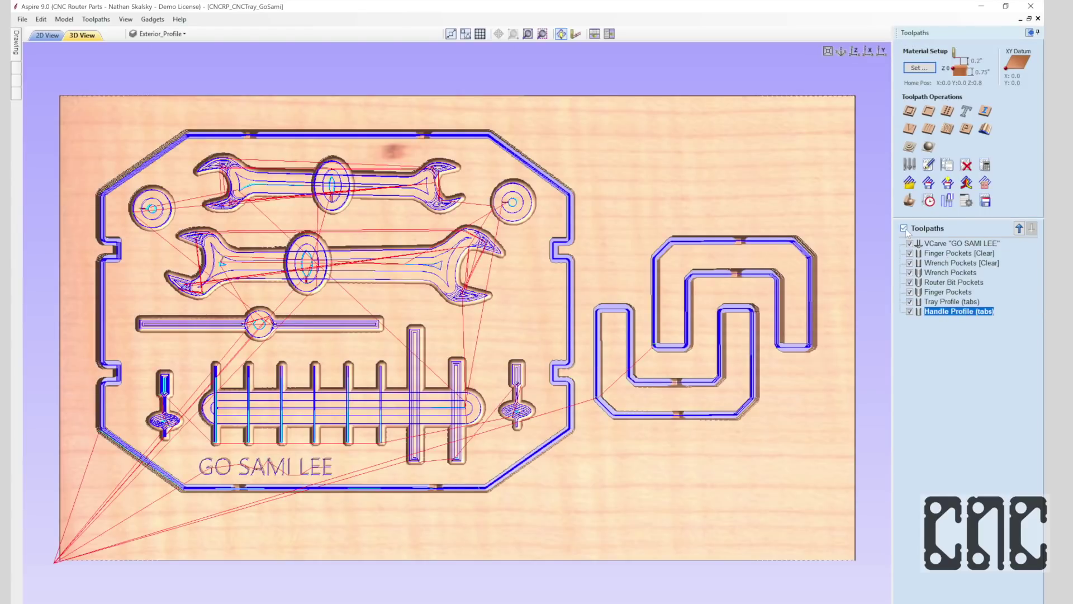
Review the Toolpaths Summary's per-toolpath times, totalling 00:17:33.
left_click(920, 202)
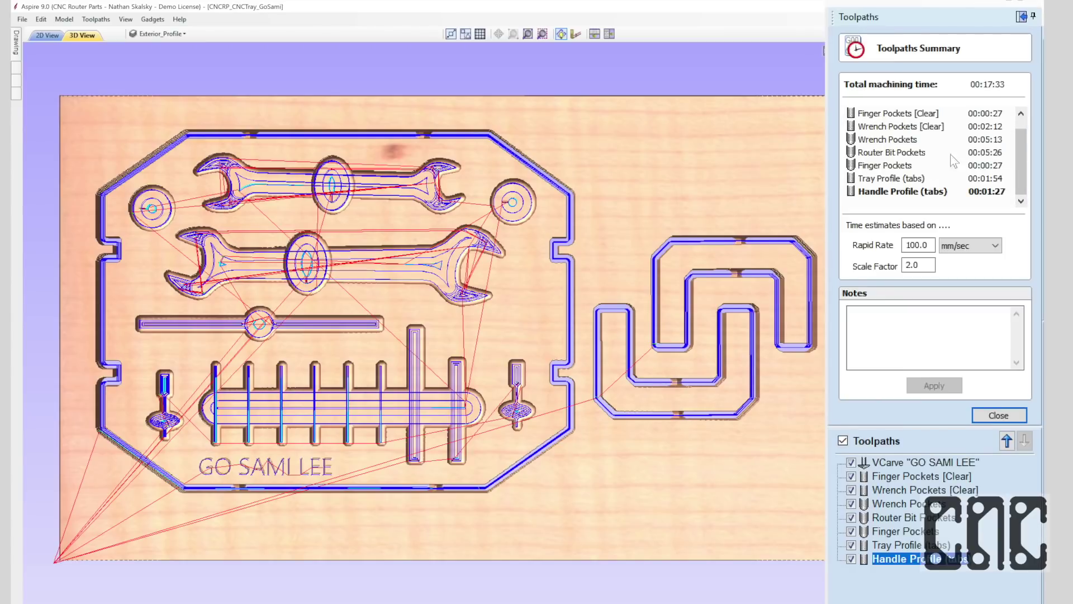
left_click_drag(1029, 121, 1029, 111)
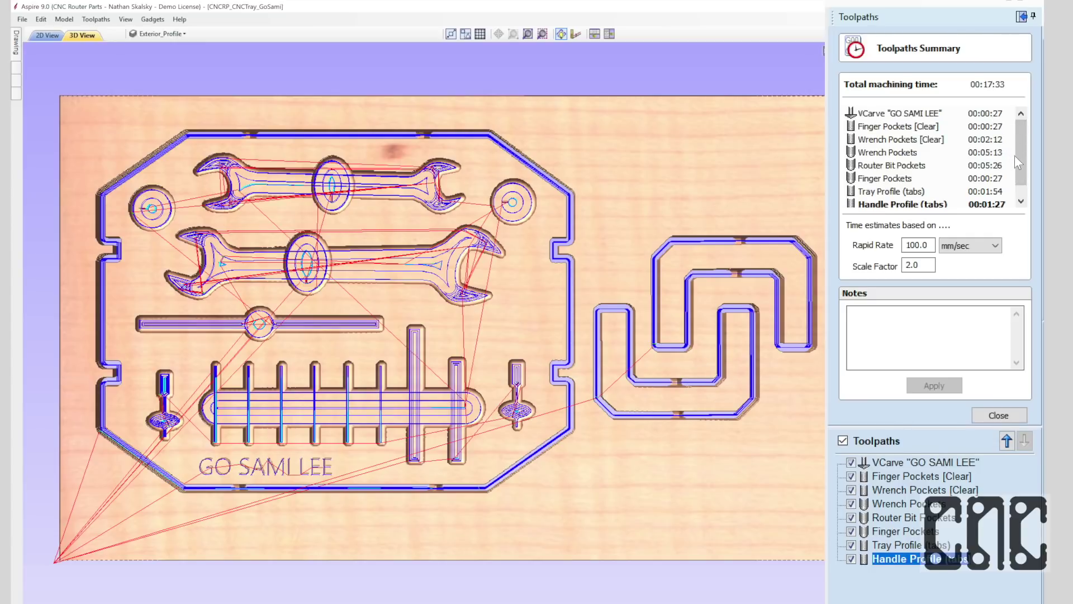
left_click_drag(1018, 156, 1020, 166)
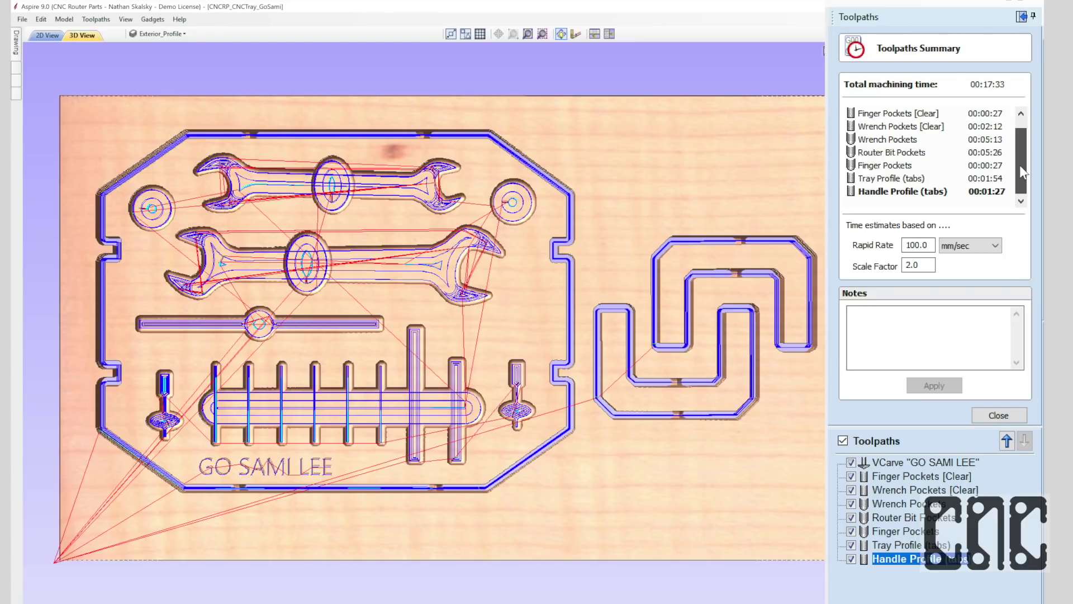
Check the GO SAMI LEE VCarve's 60° V-bit settings at 16500 r.p.m., then close the form.
left_click(998, 416)
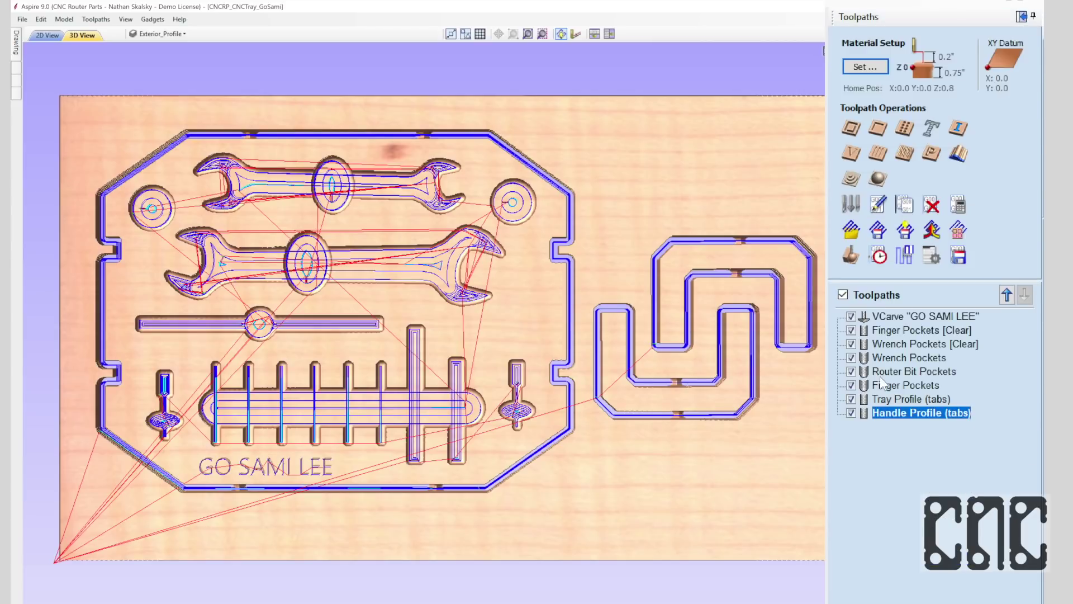
double_click(881, 319)
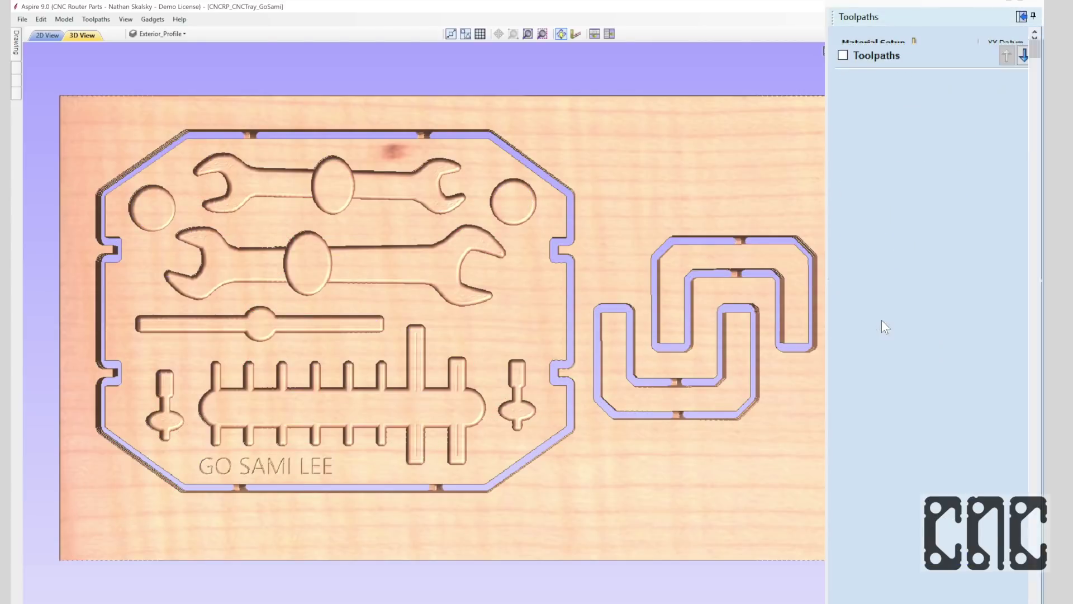
left_click(989, 150)
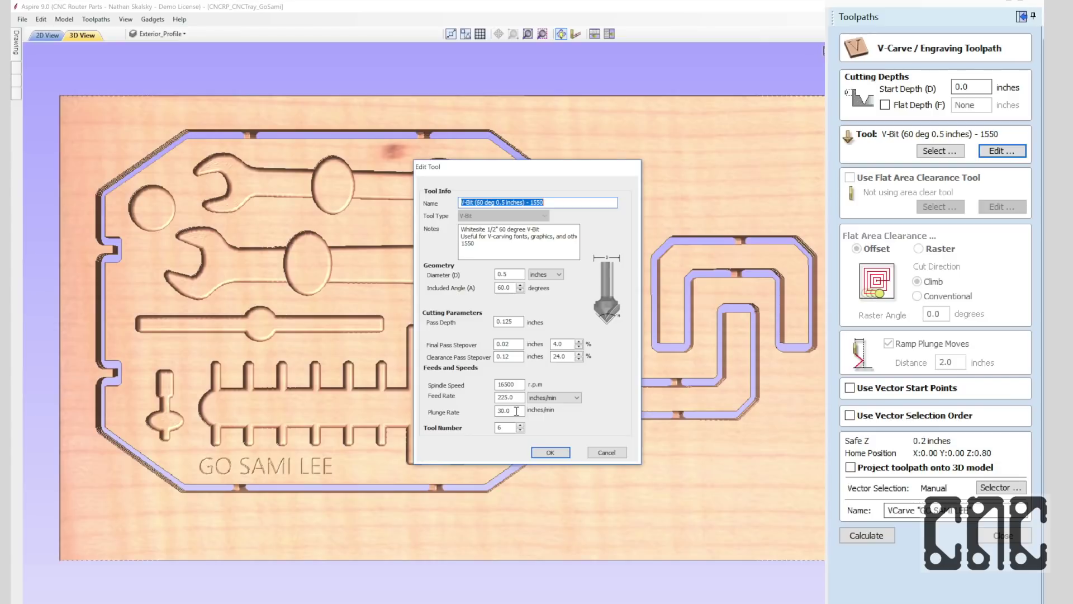
left_click(551, 453)
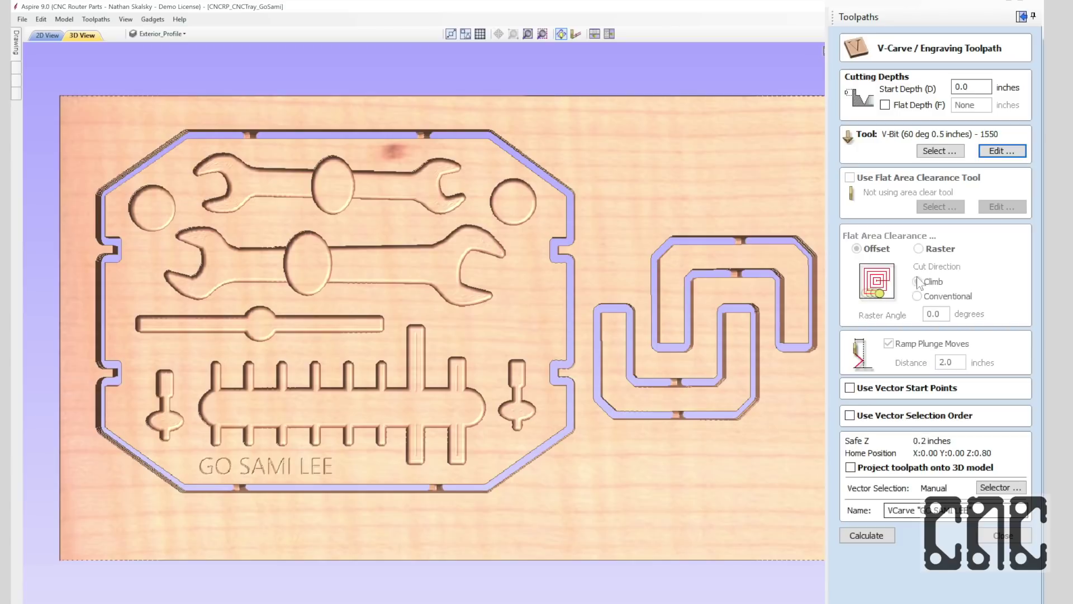
left_click(1003, 537)
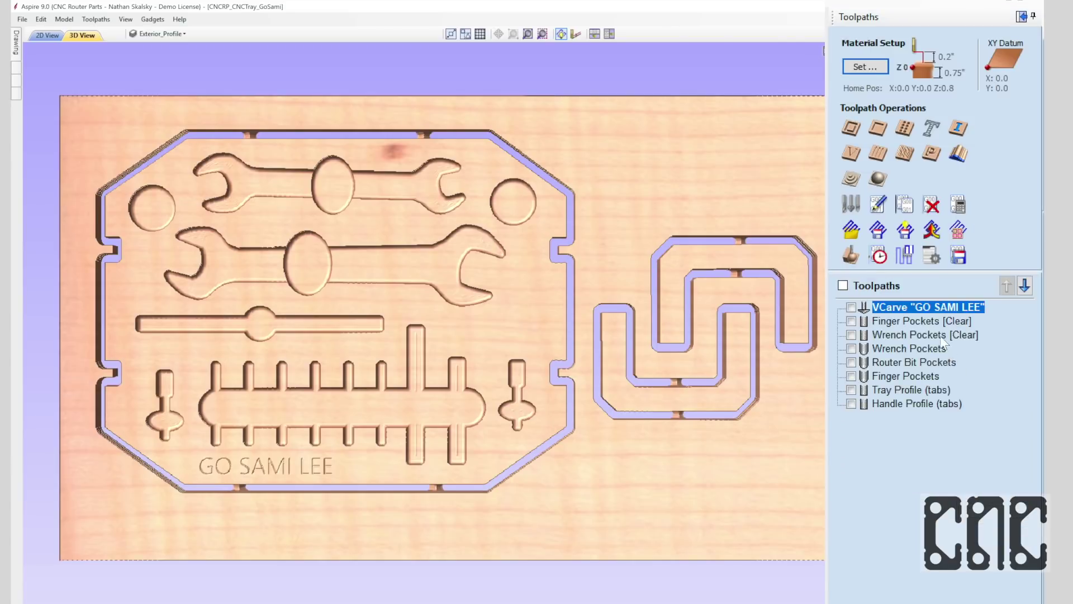
Check the Finger Pockets 0.5-inch clearance end mill's cutting values at 17500 r.p.m.
double_click(927, 317)
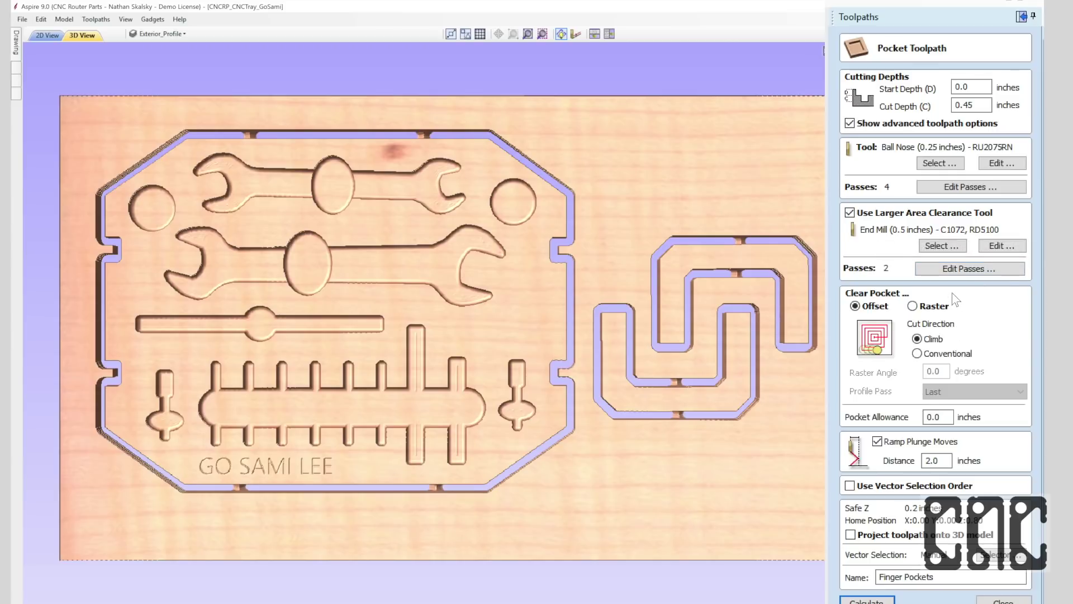
left_click(992, 249)
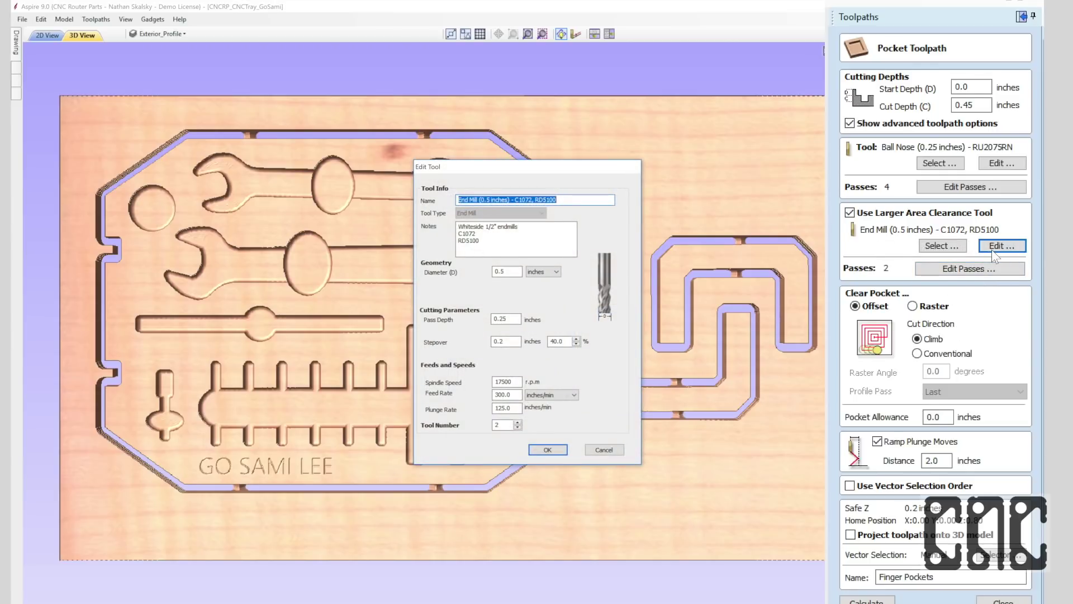
left_click(518, 408)
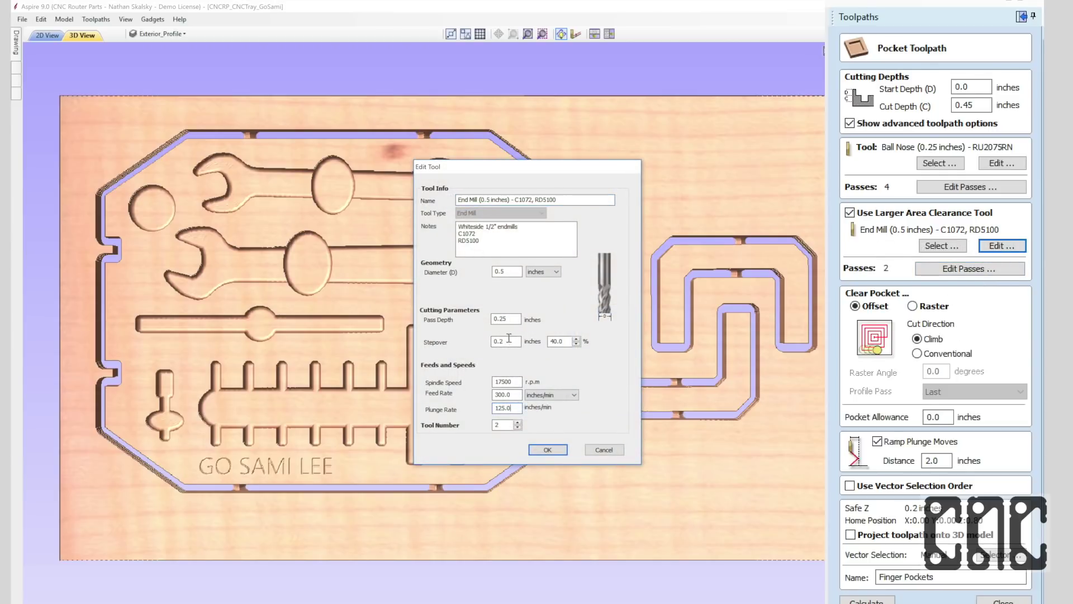
left_click(548, 450)
left_click(1004, 601)
Select only Wrench Pockets [Clear] and show the whole tray drawing in 2D view.
left_click(896, 335, "ctrl")
left_click(896, 334)
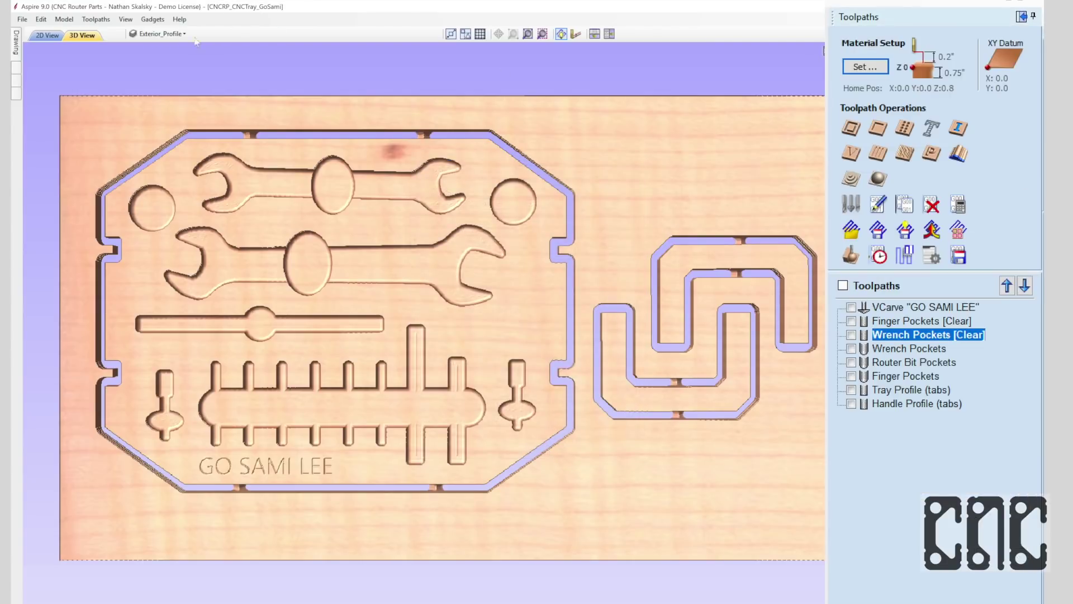
left_click(48, 36)
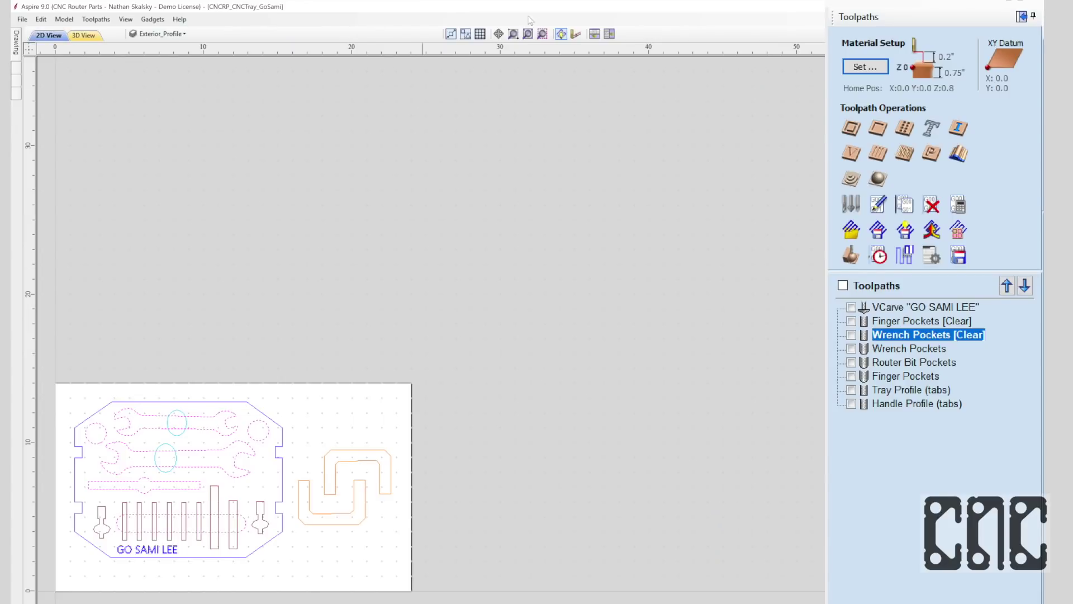
left_click(528, 33)
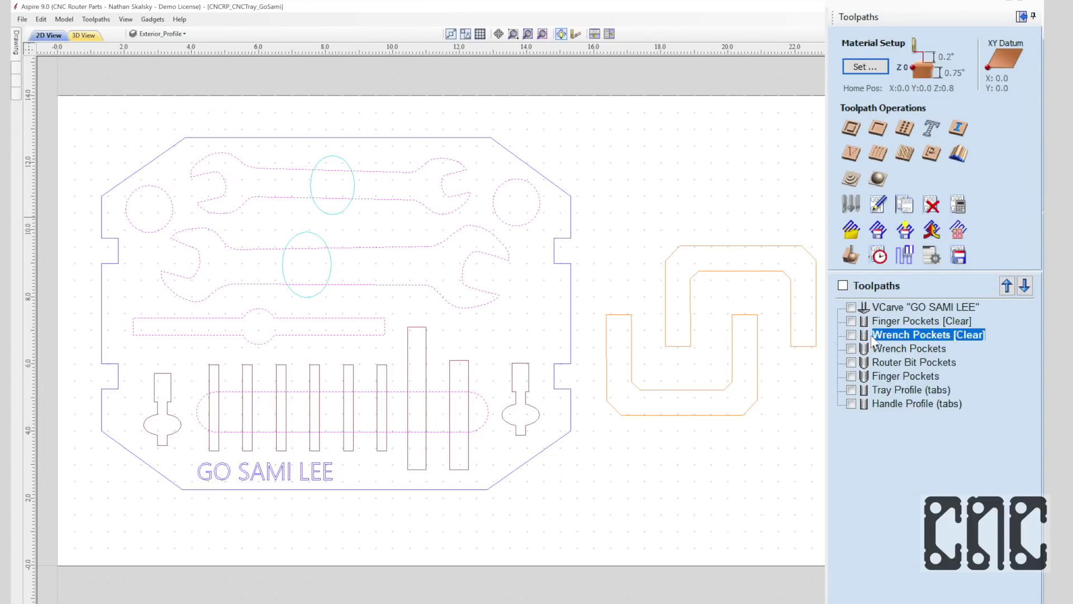
Inspect the Wrench Pockets 0.25-inch ball nose stepover and 16500 r.p.m. speed, leaving it unchanged.
left_click(896, 348)
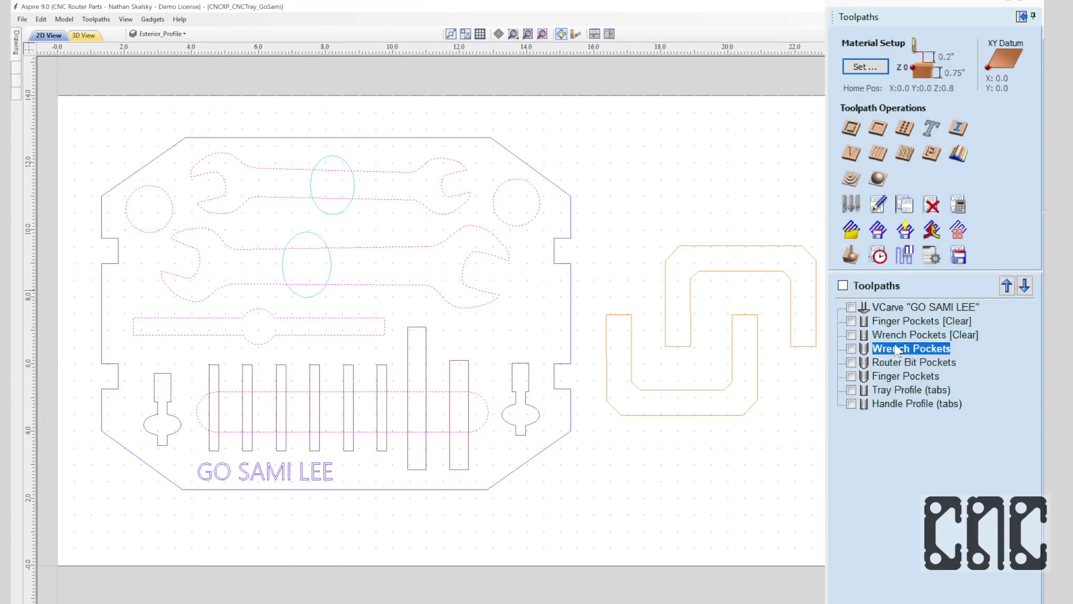
double_click(896, 348)
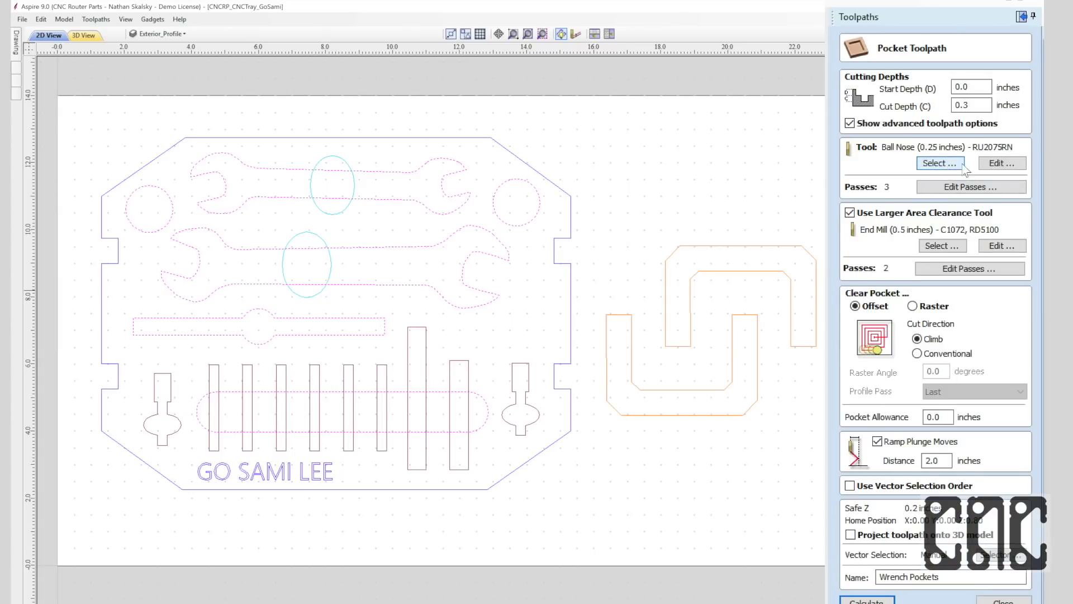
left_click(1002, 162)
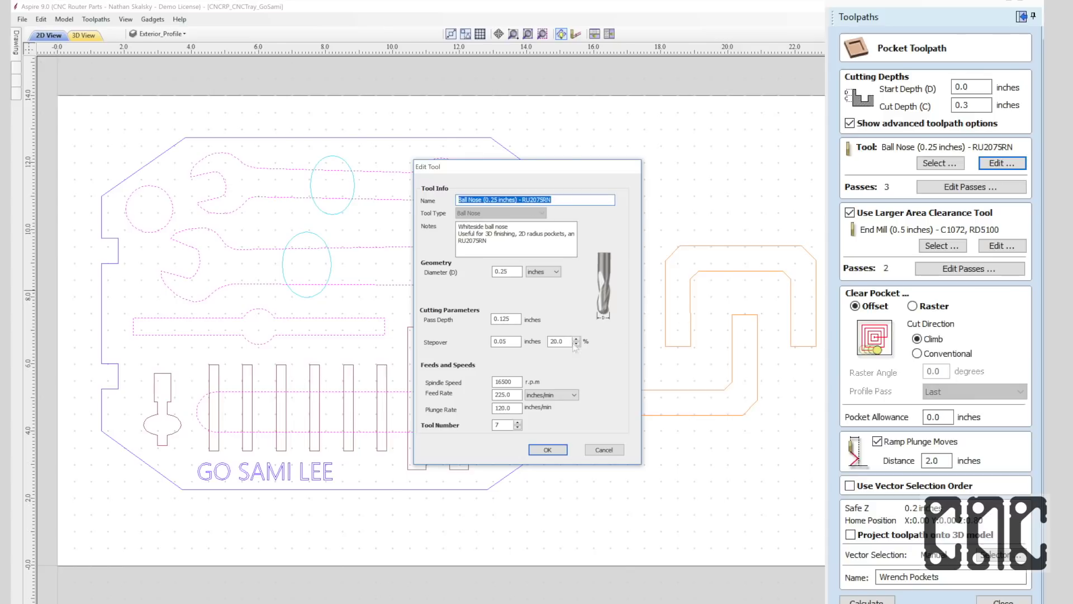
left_click(562, 342)
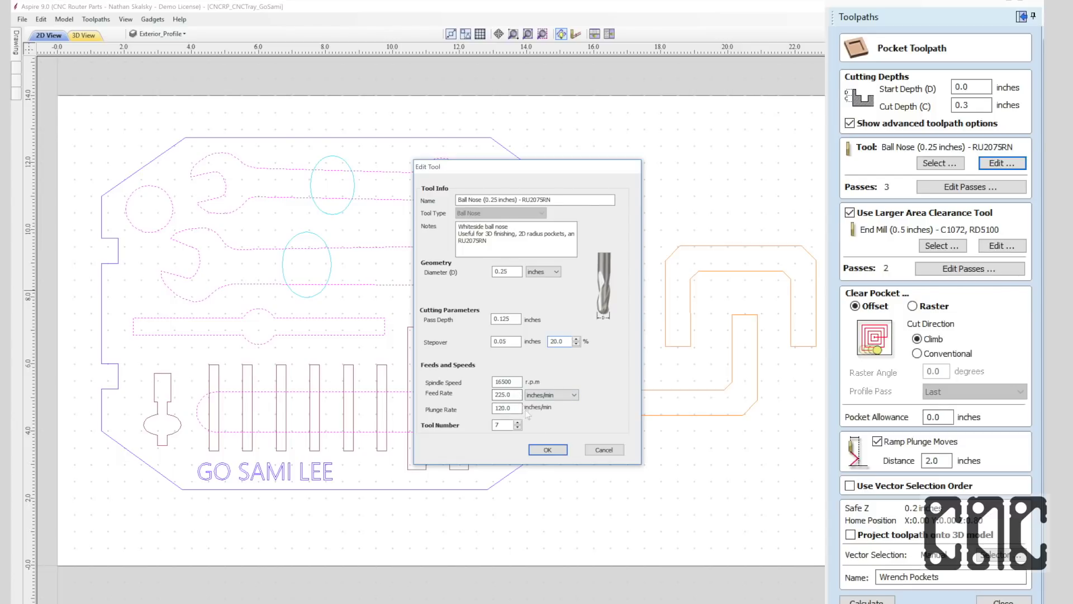
double_click(518, 383)
left_click(615, 450)
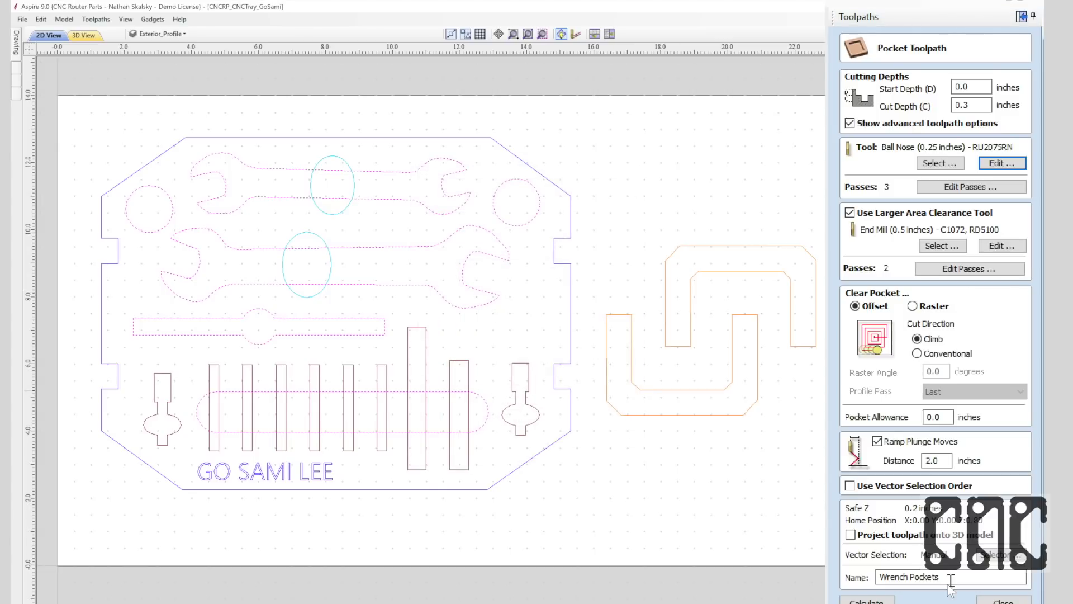
left_click(984, 599)
left_click(884, 363)
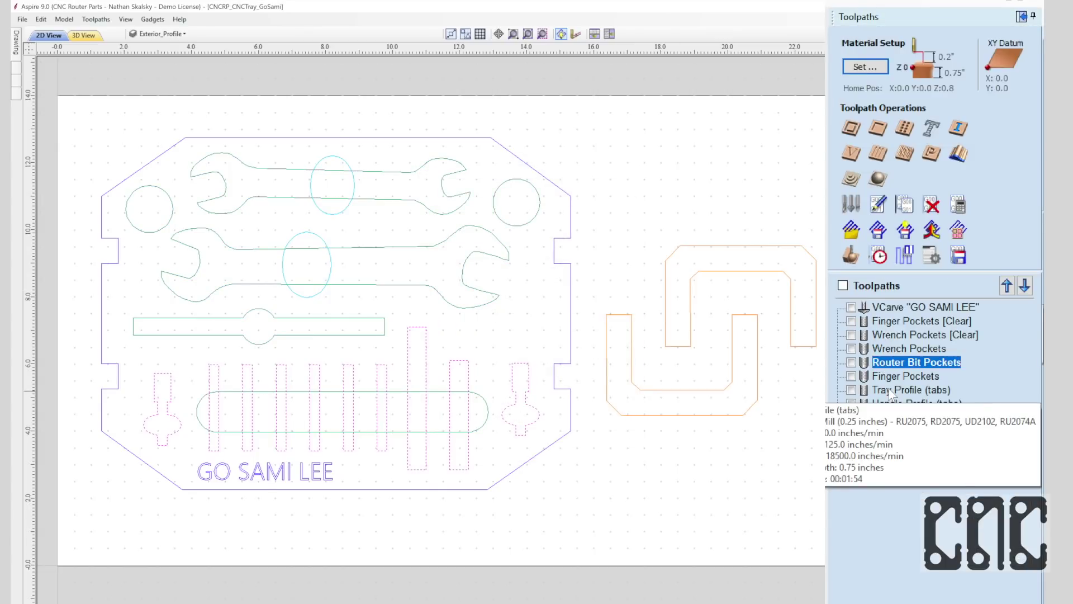
Review Tray Profile (tabs): 0.75-inch cut depth, 6 passes, and four 0.375-inch tabs.
double_click(887, 389)
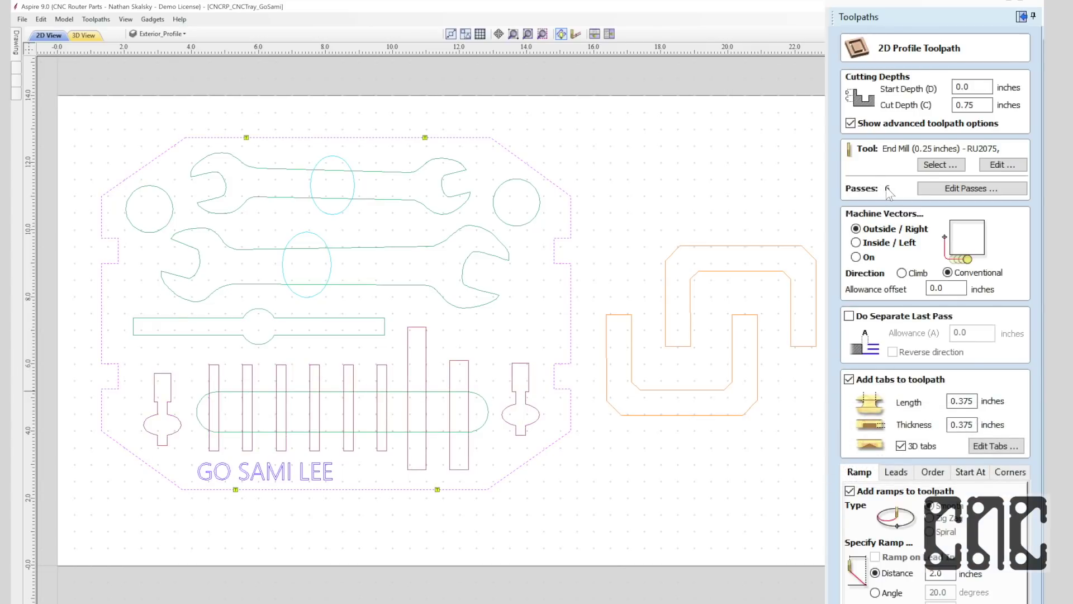
left_click(943, 189)
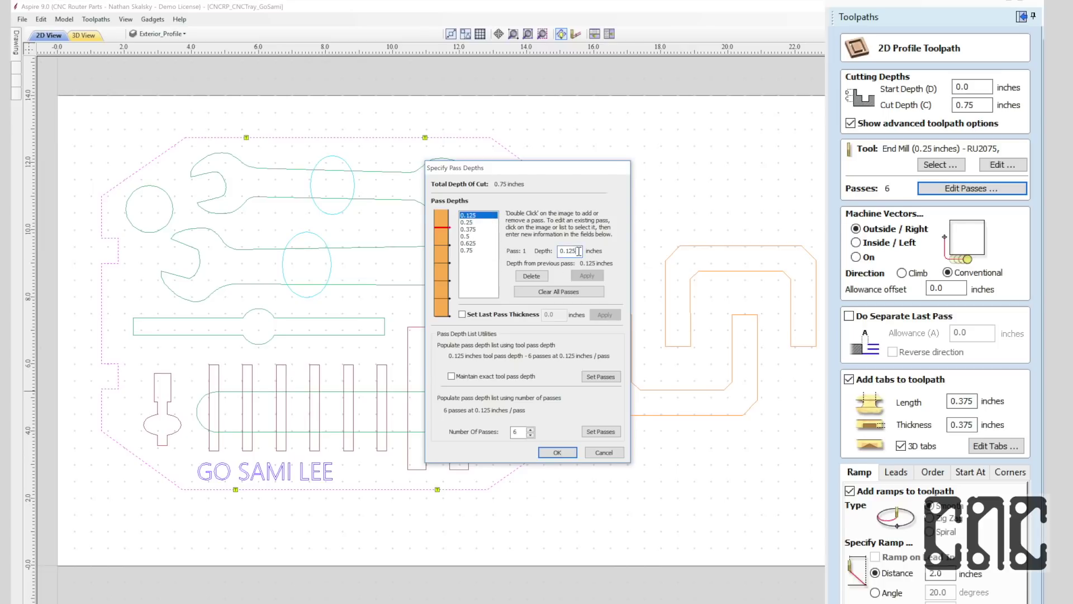
left_click(599, 453)
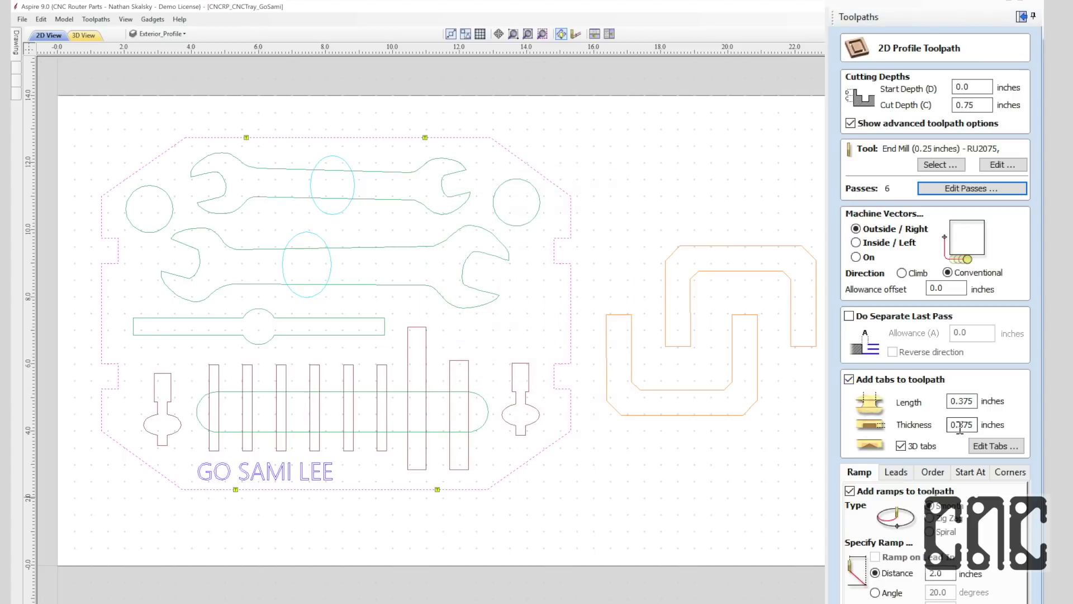
left_click(990, 447)
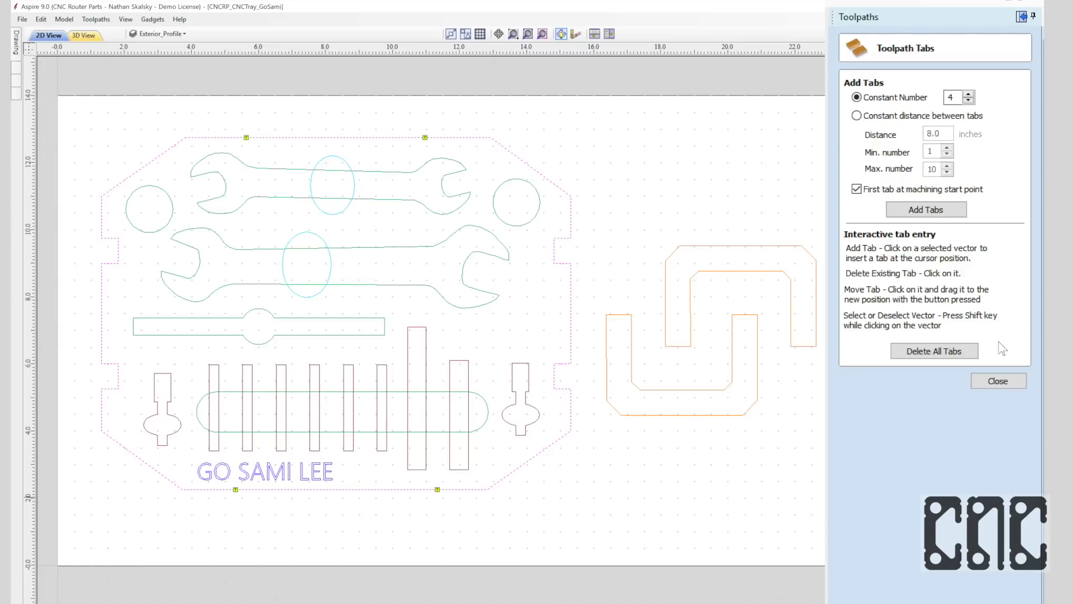
left_click(1011, 380)
key("Escape")
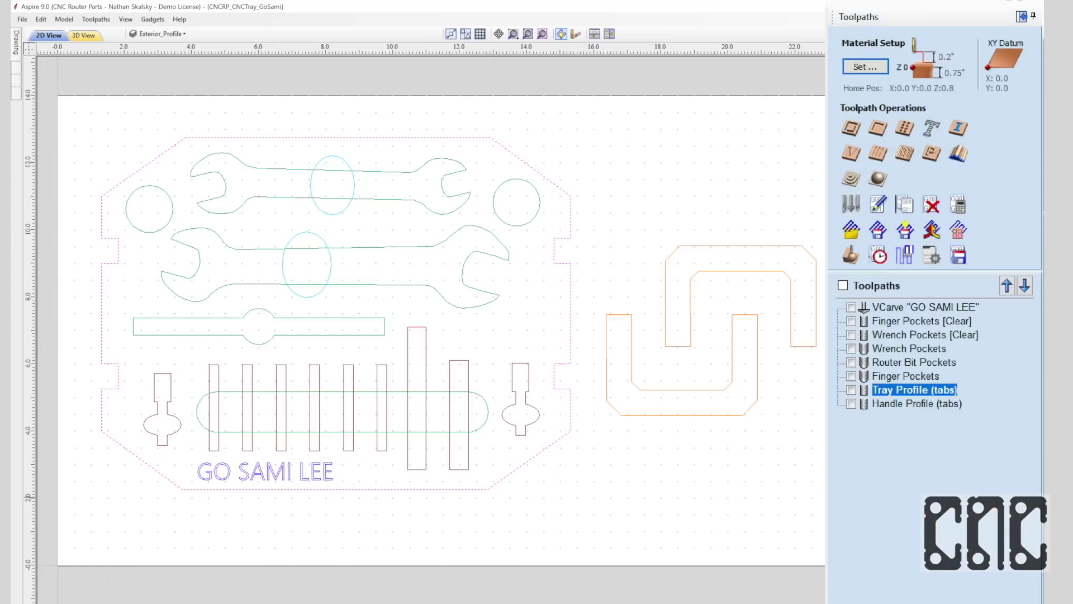
left_click(851, 307)
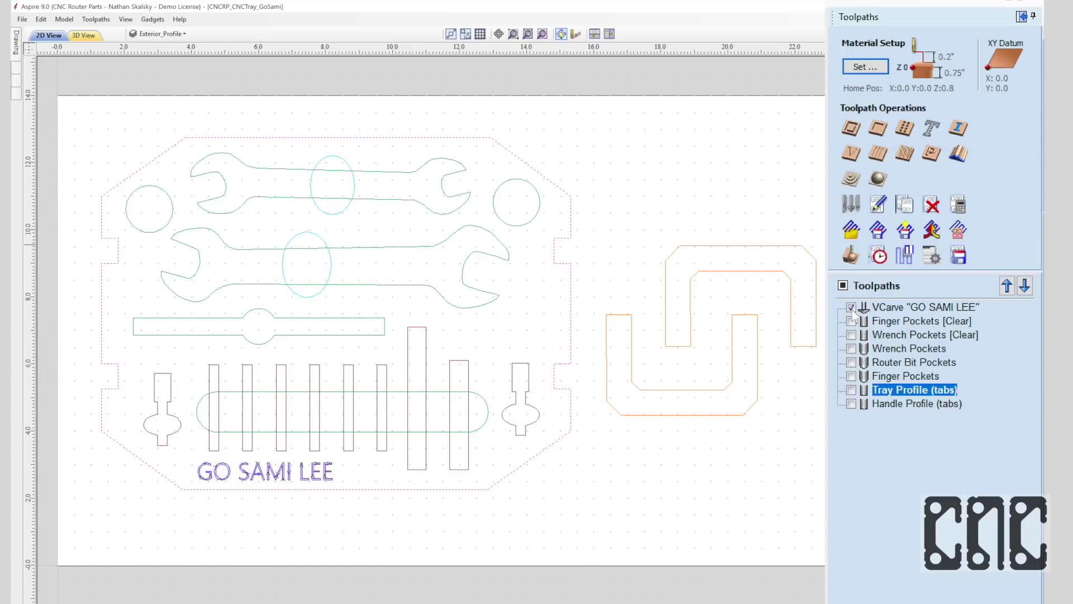
left_click(882, 309)
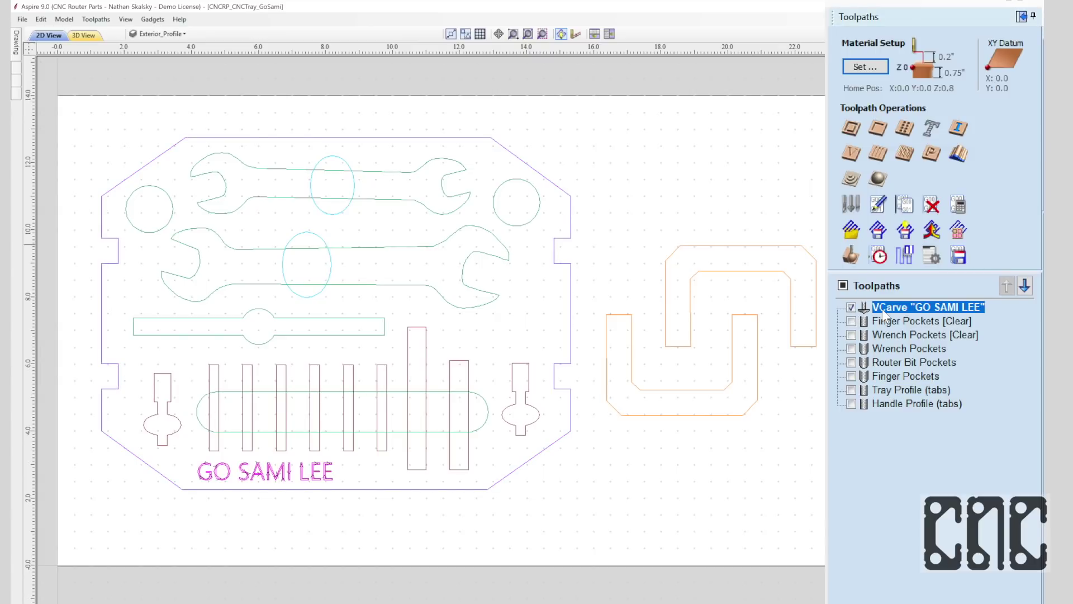
left_click(958, 255)
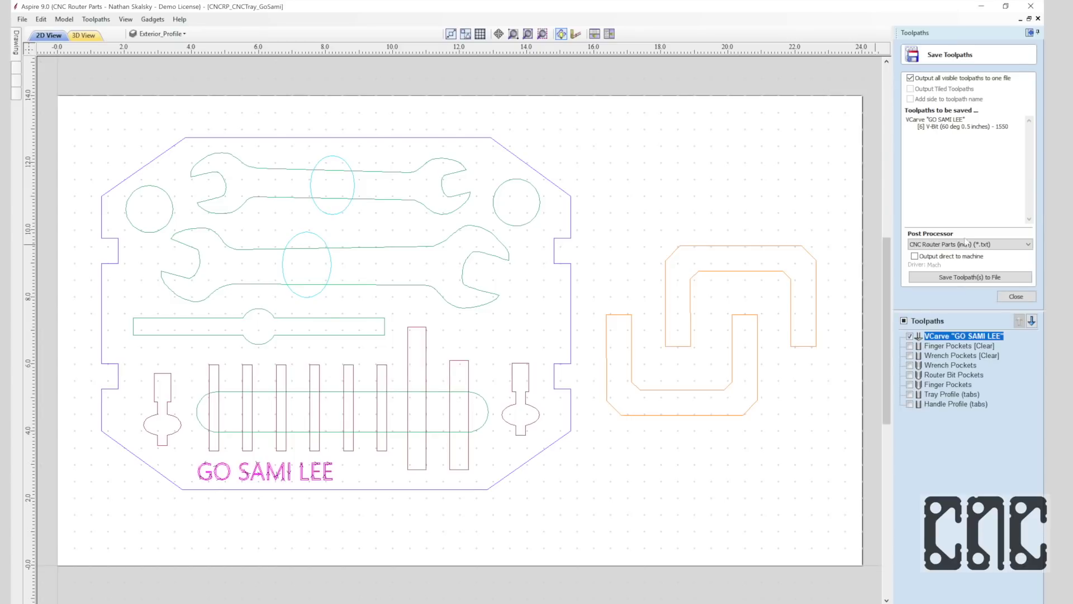
left_click(964, 277)
type("CNC")
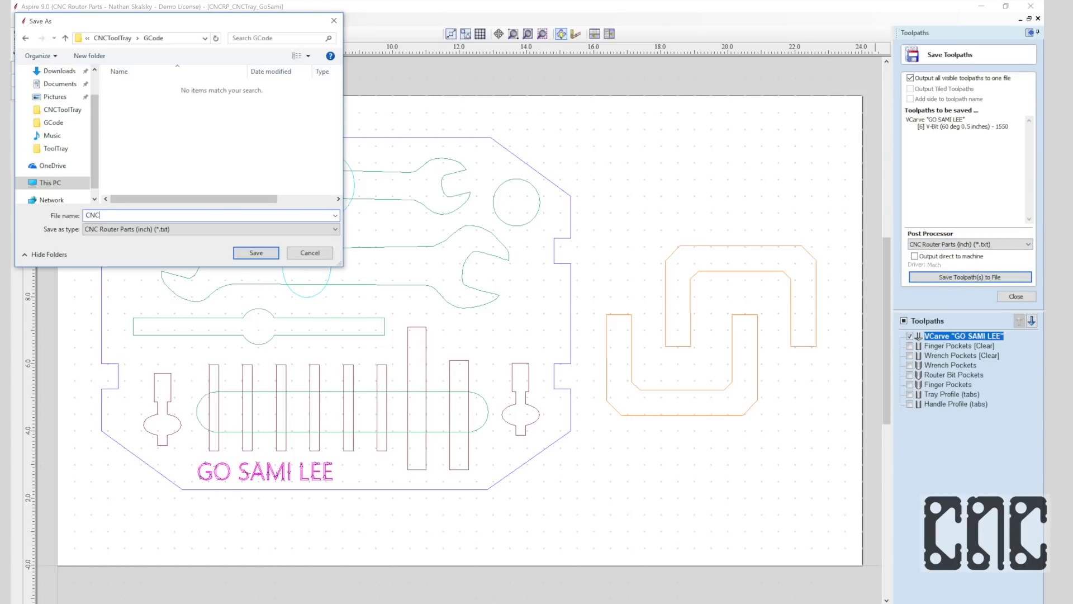
type("ToolsTray.VCarve.Dot6VBit")
key("Return")
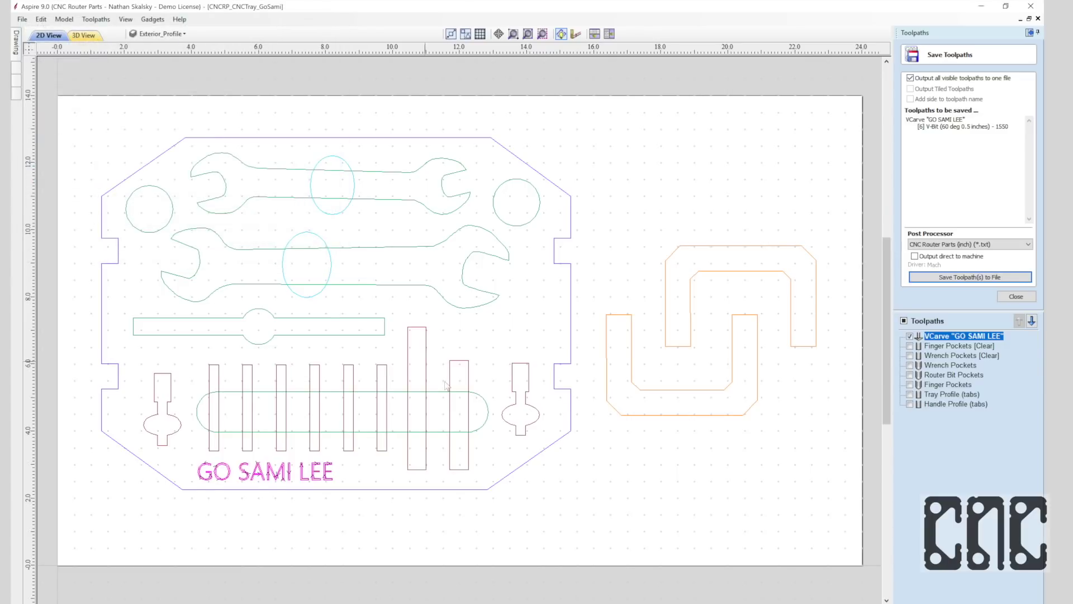
left_click(910, 345)
left_click(910, 355)
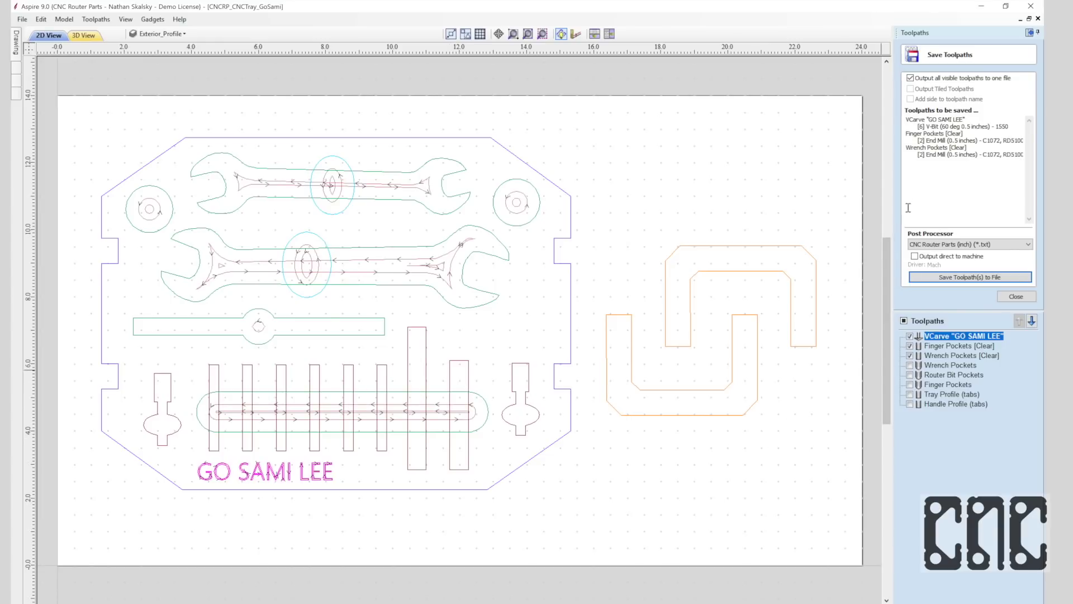
Keep CNC Router Parts (inch) as the post processor and exclude the VCarve toolpath.
left_click(951, 245)
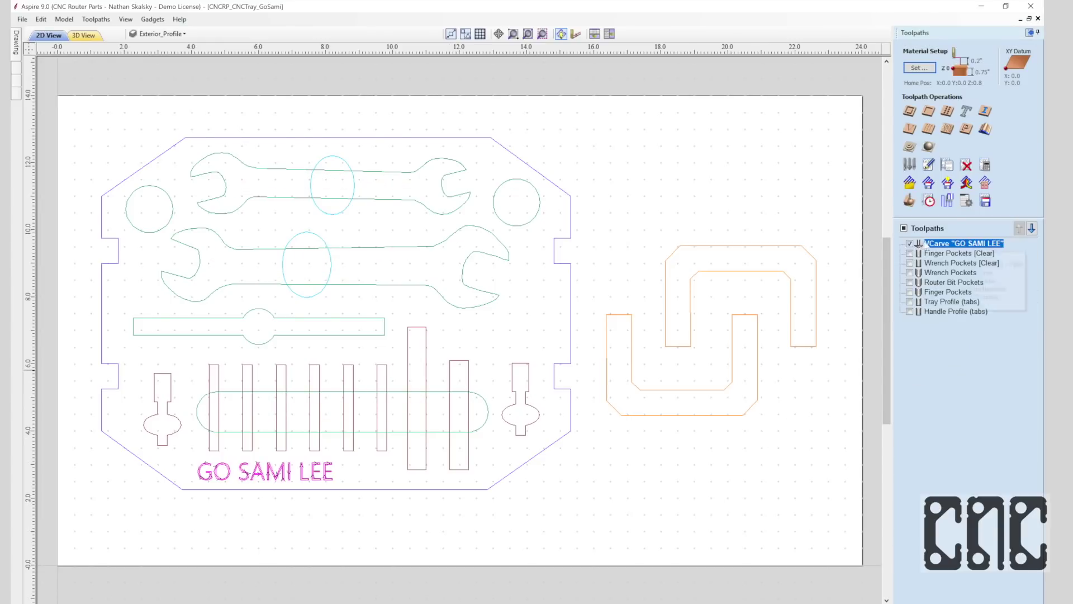
left_click(983, 204)
left_click(973, 244)
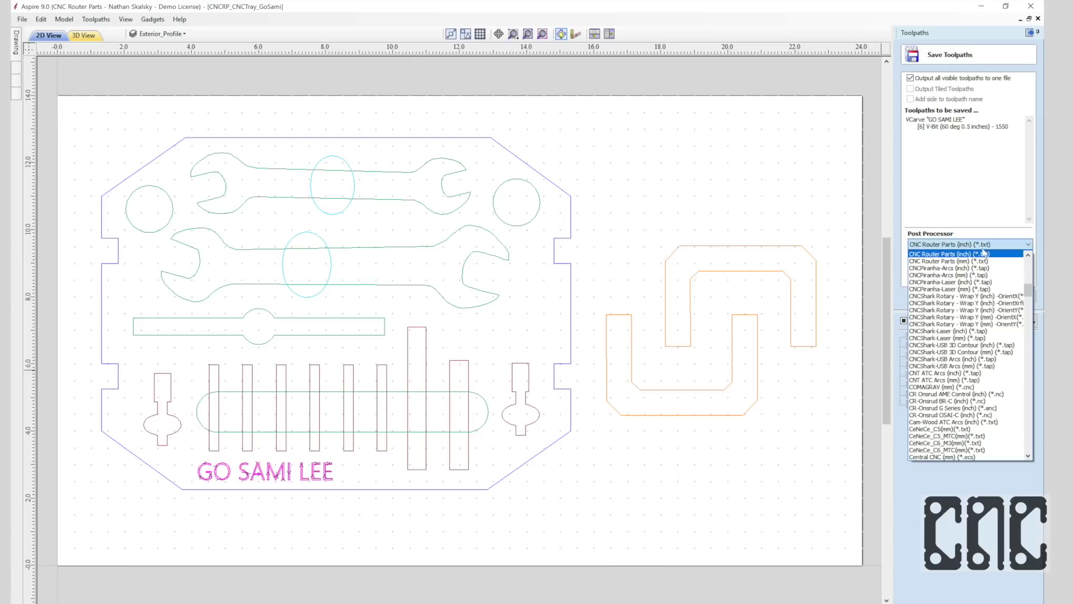
left_click(962, 260)
left_click(970, 277)
key("Return")
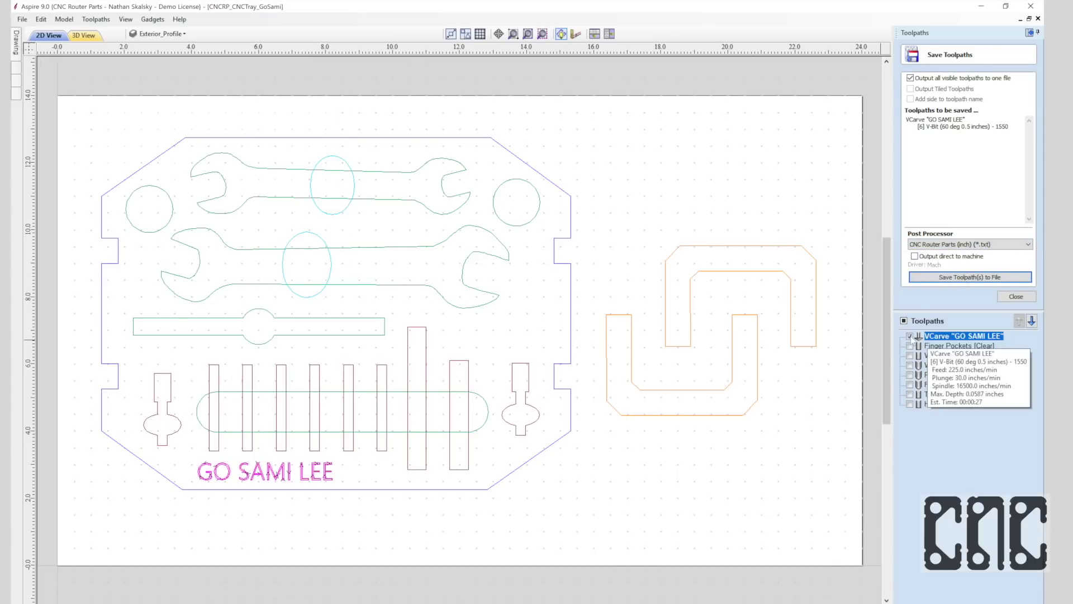
Save Finger and Wrench Pockets [Clear] together as CNCToolTray.ClearPockets.Dot5.
left_click(910, 336)
left_click(910, 346)
left_click(910, 356)
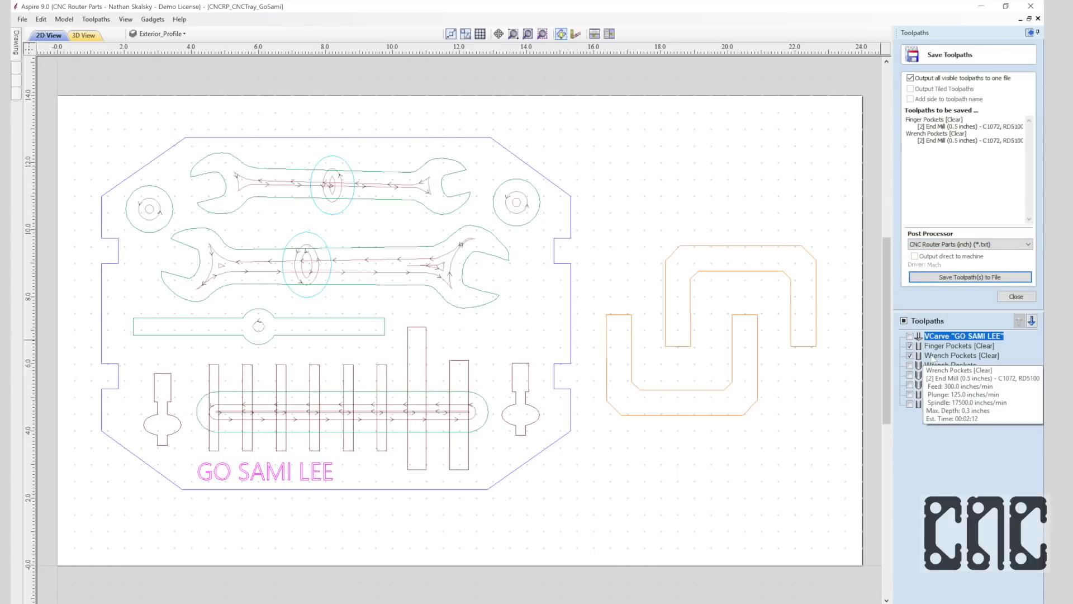
left_click(910, 336)
left_click(910, 336)
left_click(970, 277)
left_click(162, 87)
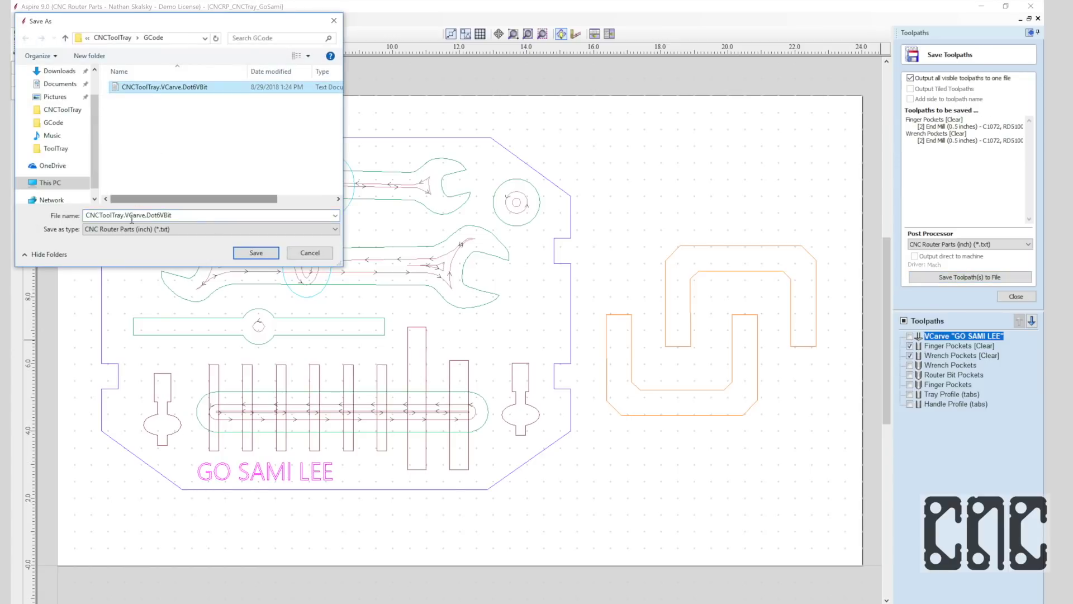
left_click_drag(124, 215, 178, 215)
type("Cle")
key("BackSpace")
key("BackSpace")
key("BackSpace")
type("ClearPockets.Dot5")
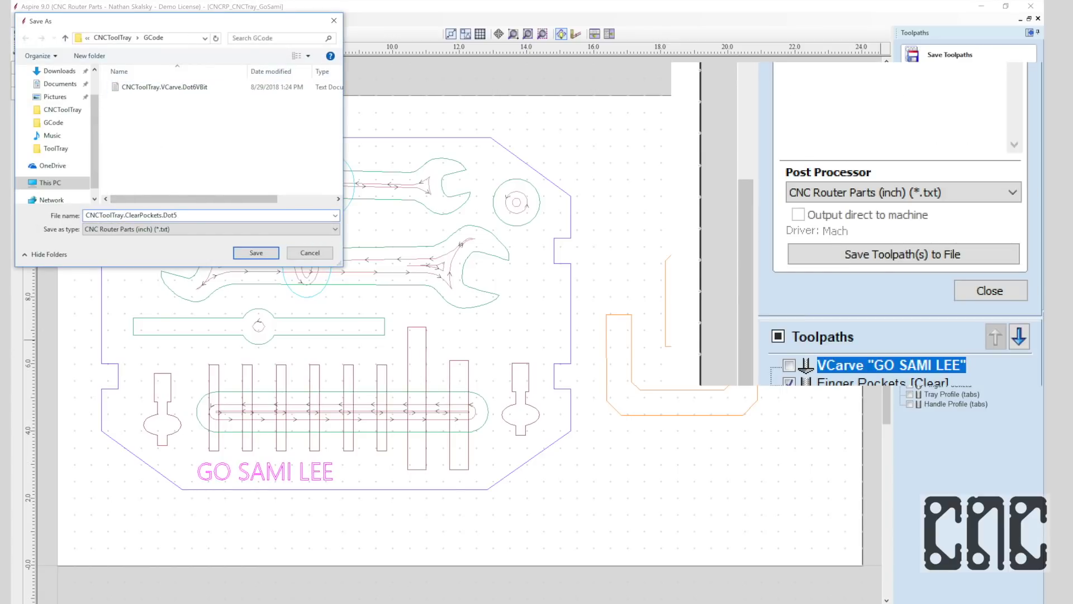
key("Return")
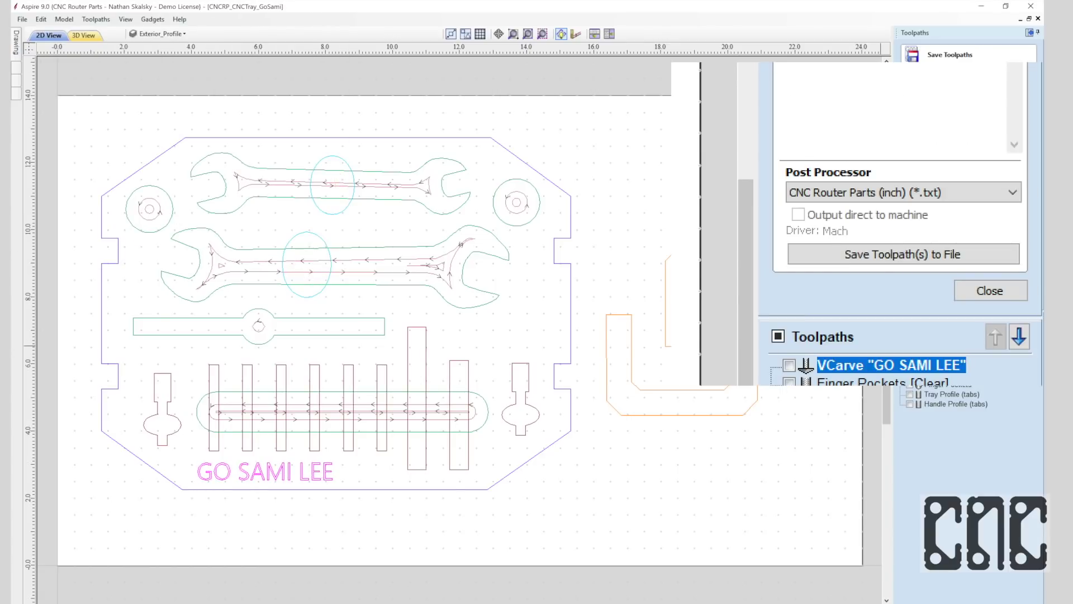
Tick Tray Profile (tabs) and Handle Profile (tabs) for the next G-code save.
left_click(910, 394)
left_click(910, 403)
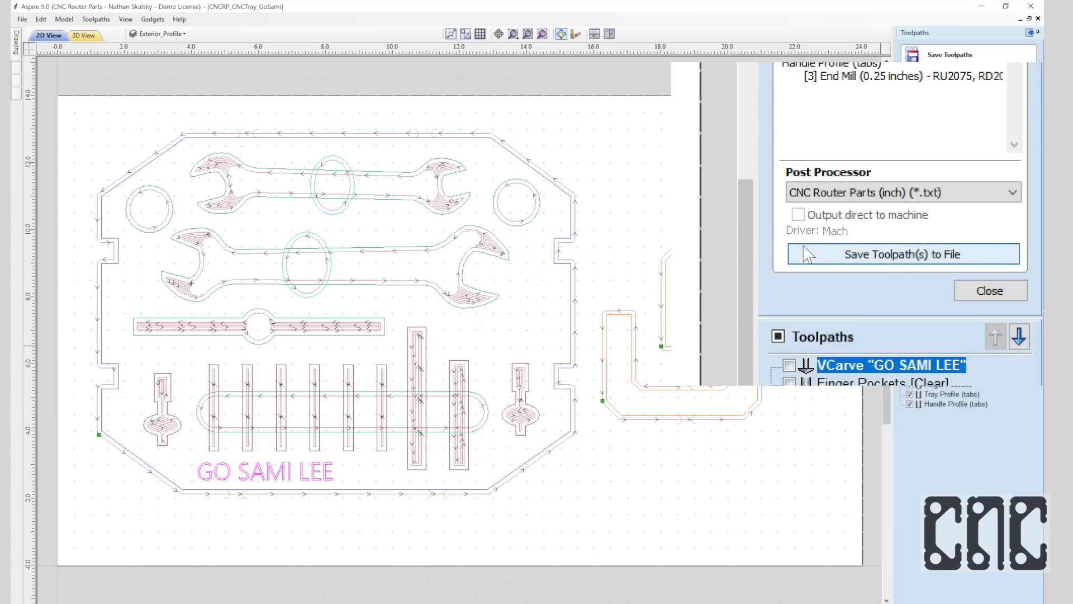
left_click(910, 404)
left_click(910, 394)
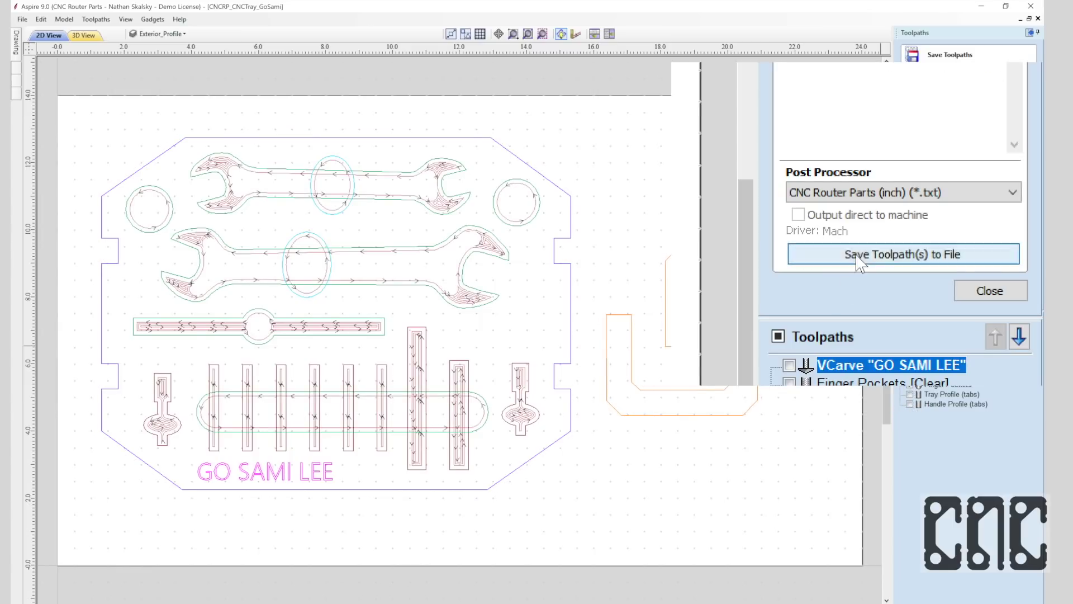
left_click(904, 254)
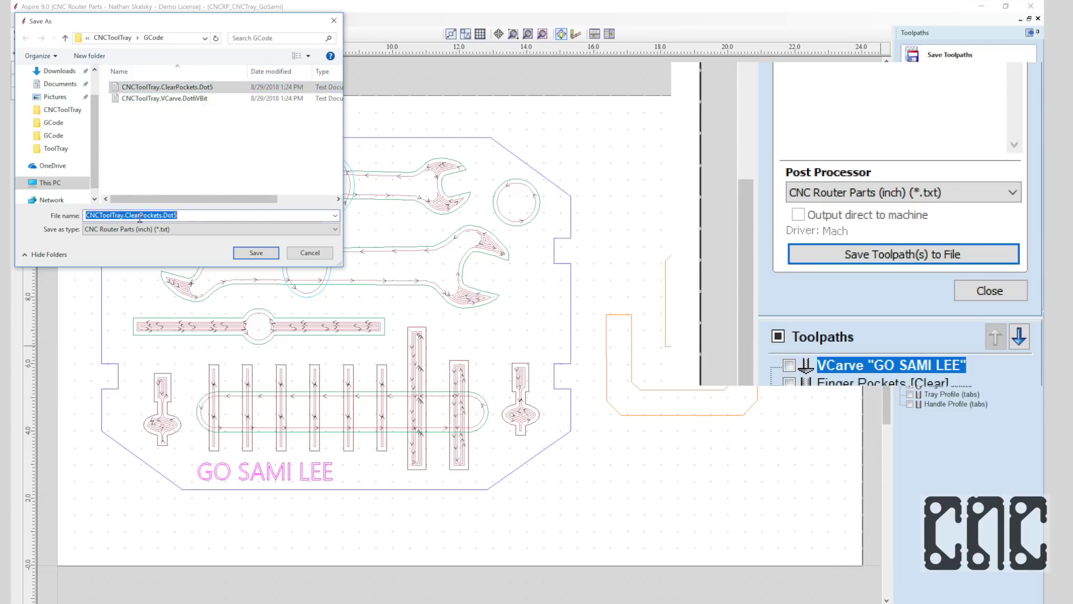